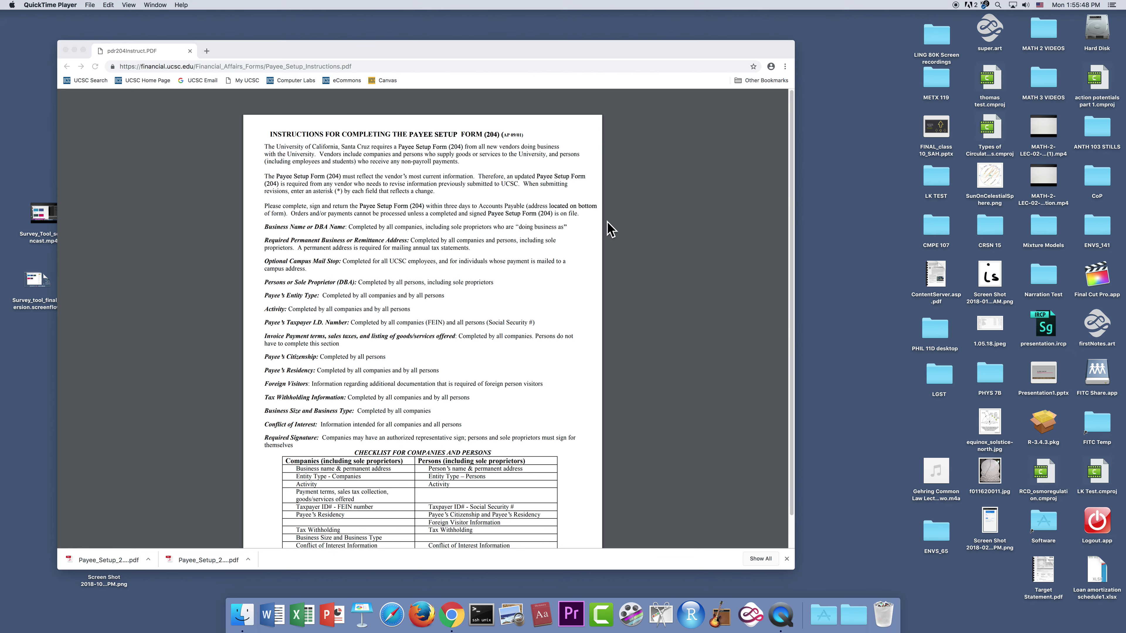
# - Open a new blank Chrome tab beside the Payee Setup Form (204) instructions
pyautogui.click(206, 51)
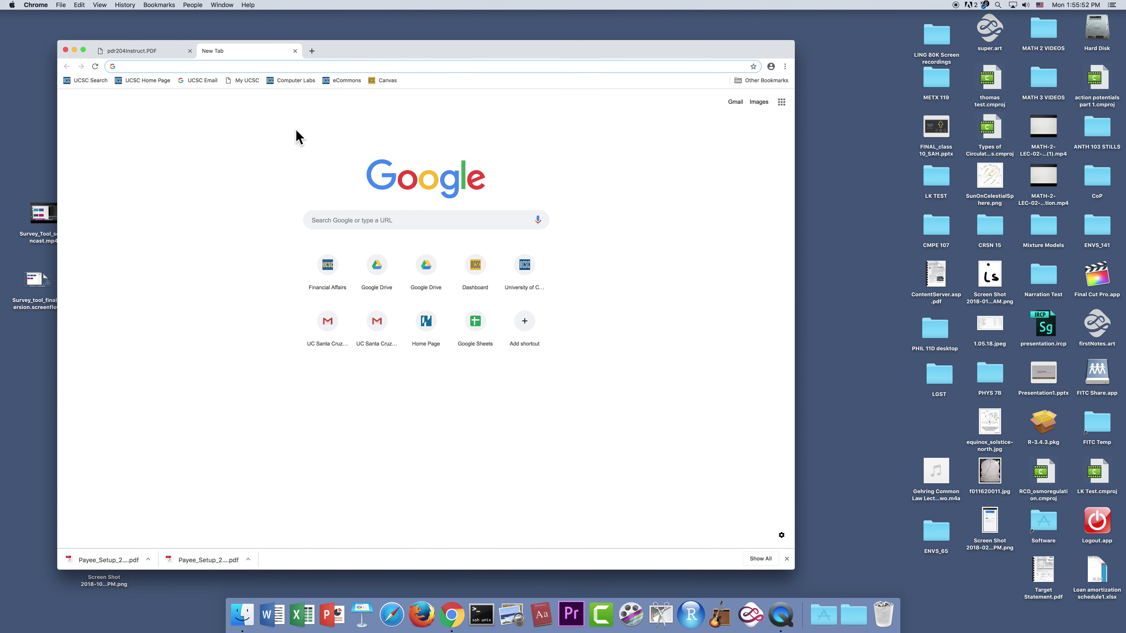
# - Go to financial.ucsc.edu and open the Forms Directory under Forms & Resources
pyautogui.write('fina')
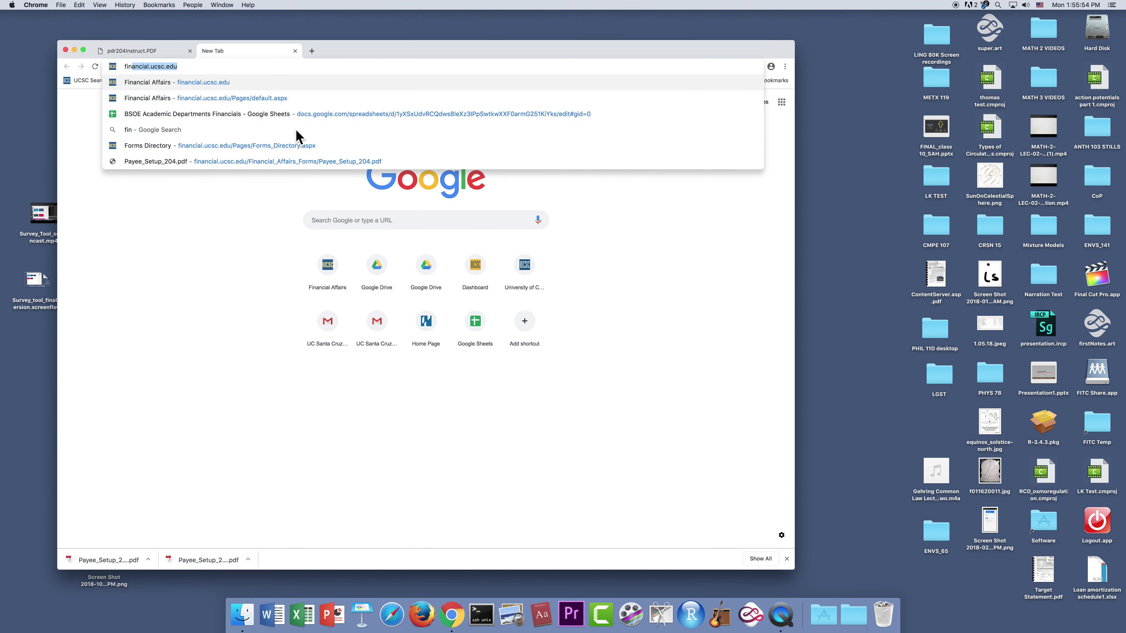
pyautogui.write('ncial')
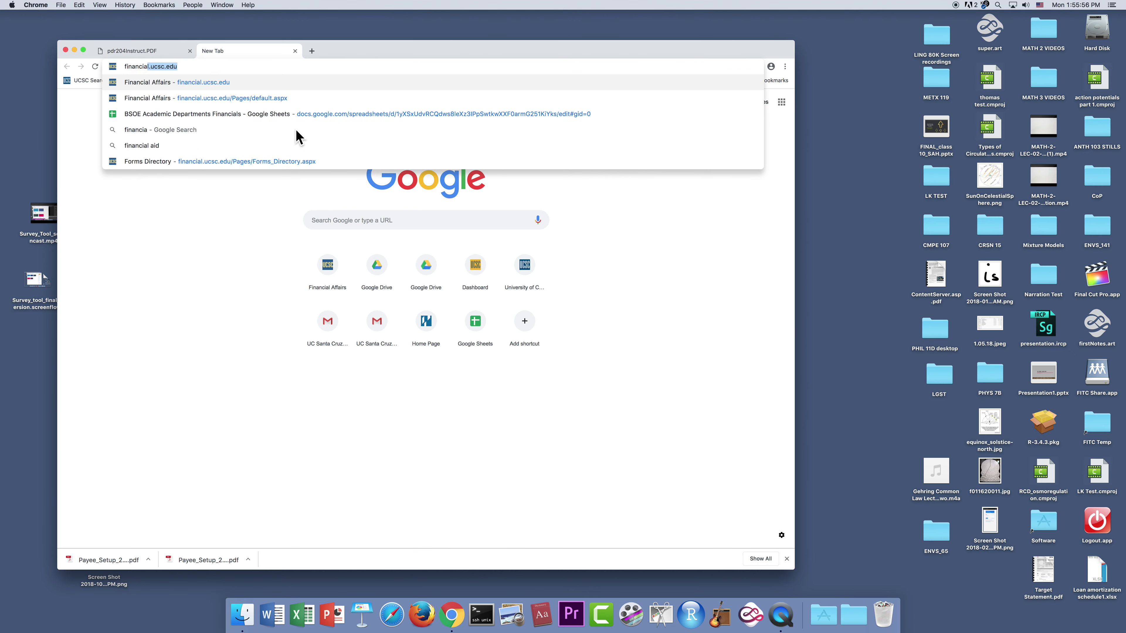
pyautogui.write('.uc')
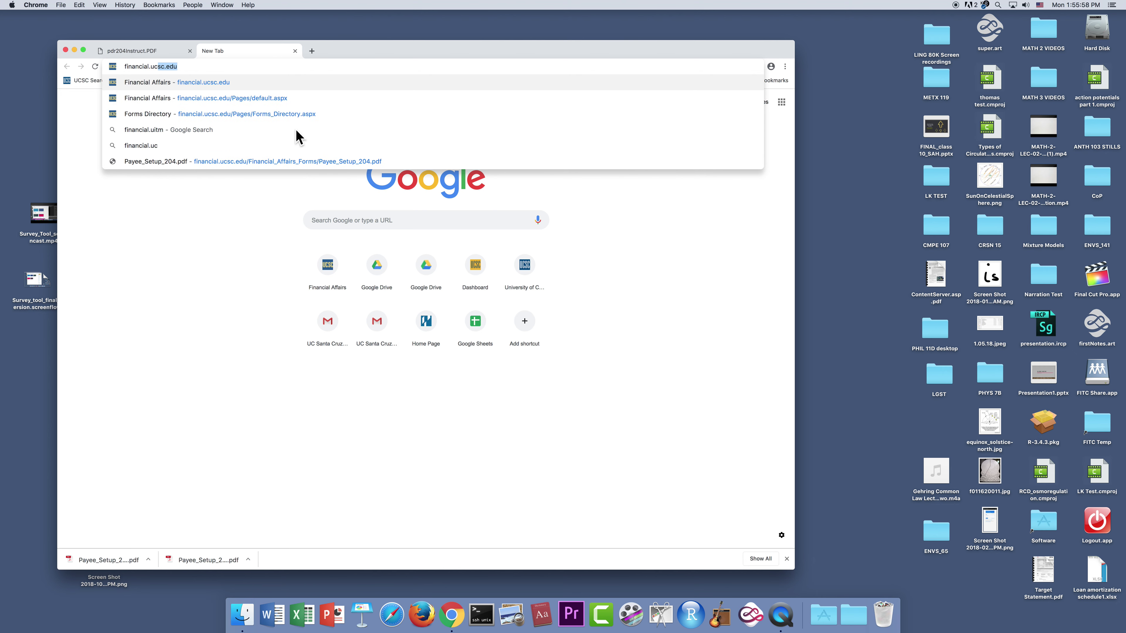
pyautogui.write('sc.edu')
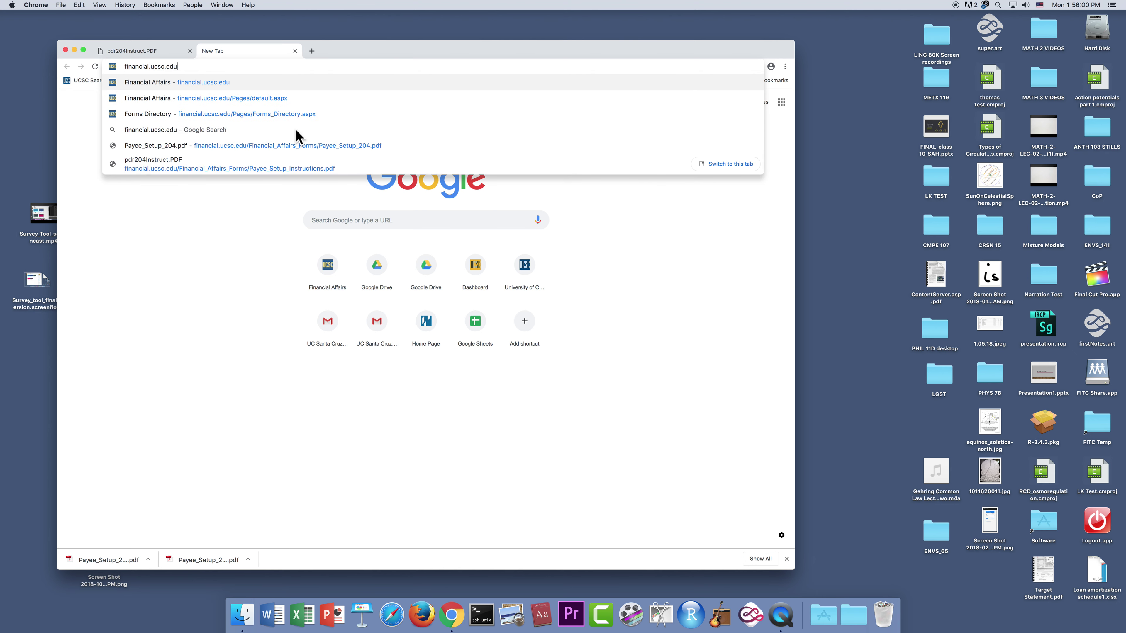
pyautogui.press('Return')
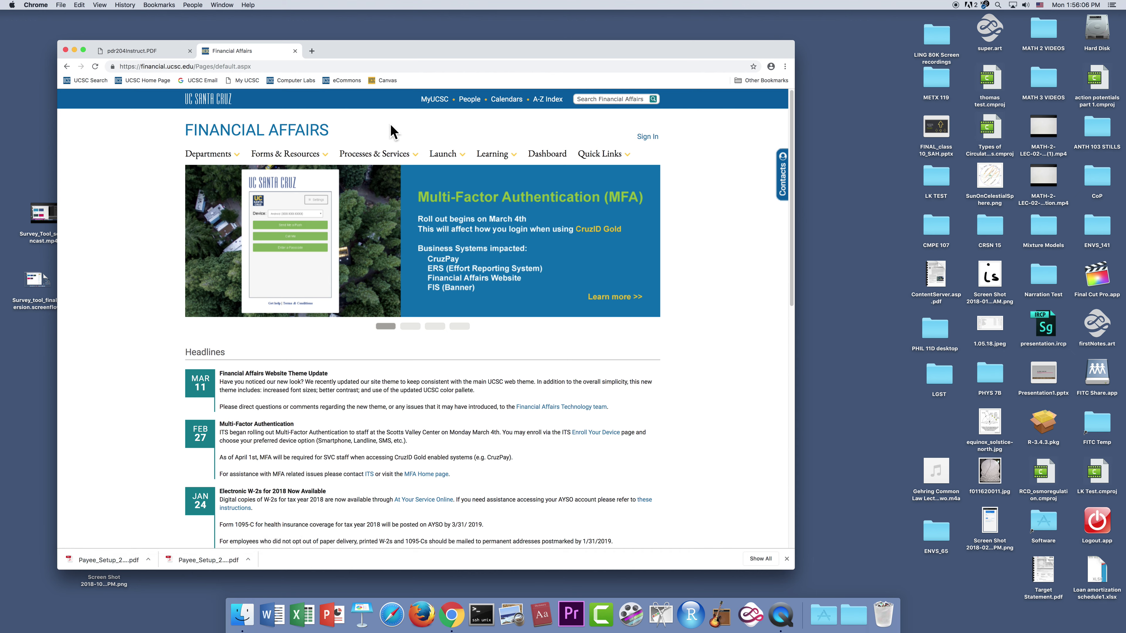
pyautogui.moveTo(290, 161)
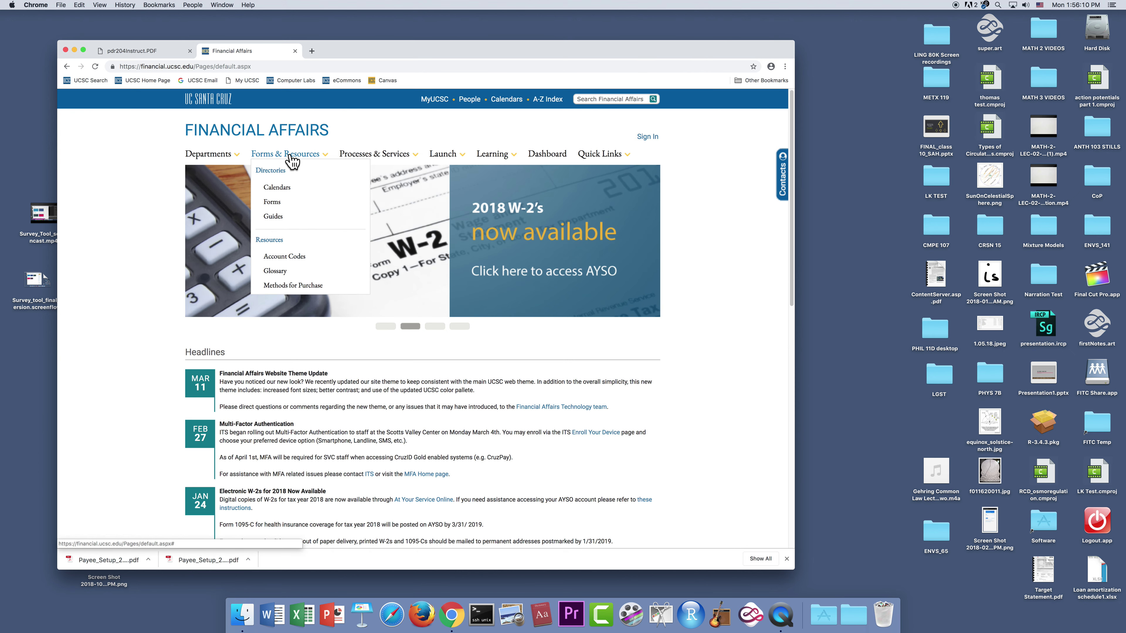
pyautogui.click(272, 204)
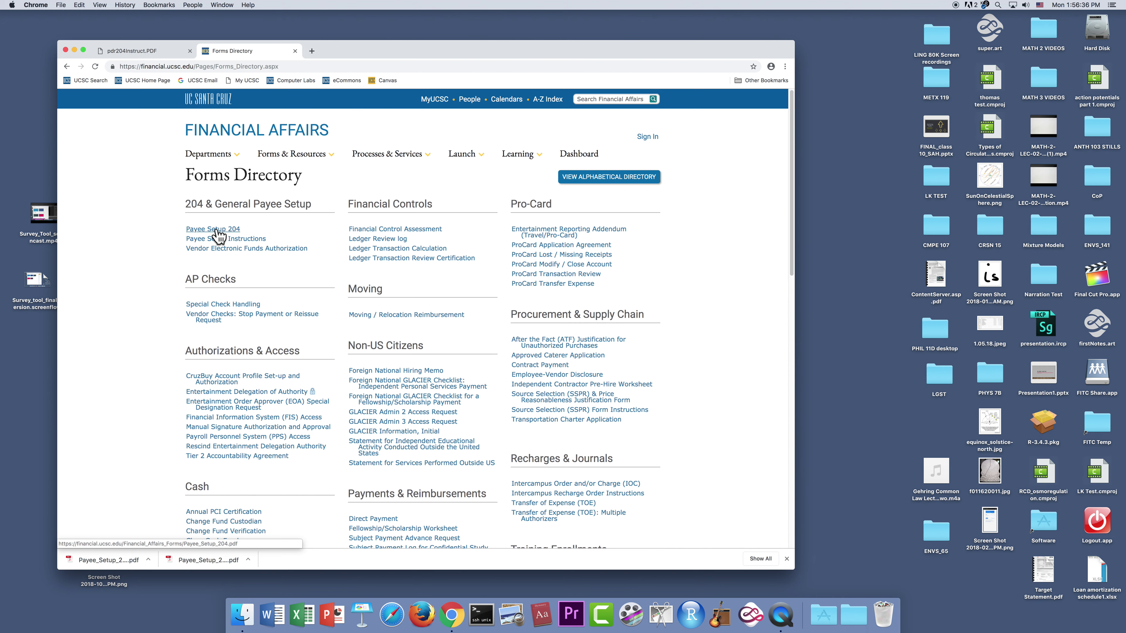
# - Open the Payee Setup 204 PDF, dismiss the Adobe notice, and save Payee_Setup_204.pdf to the Desktop
pyautogui.click(216, 229)
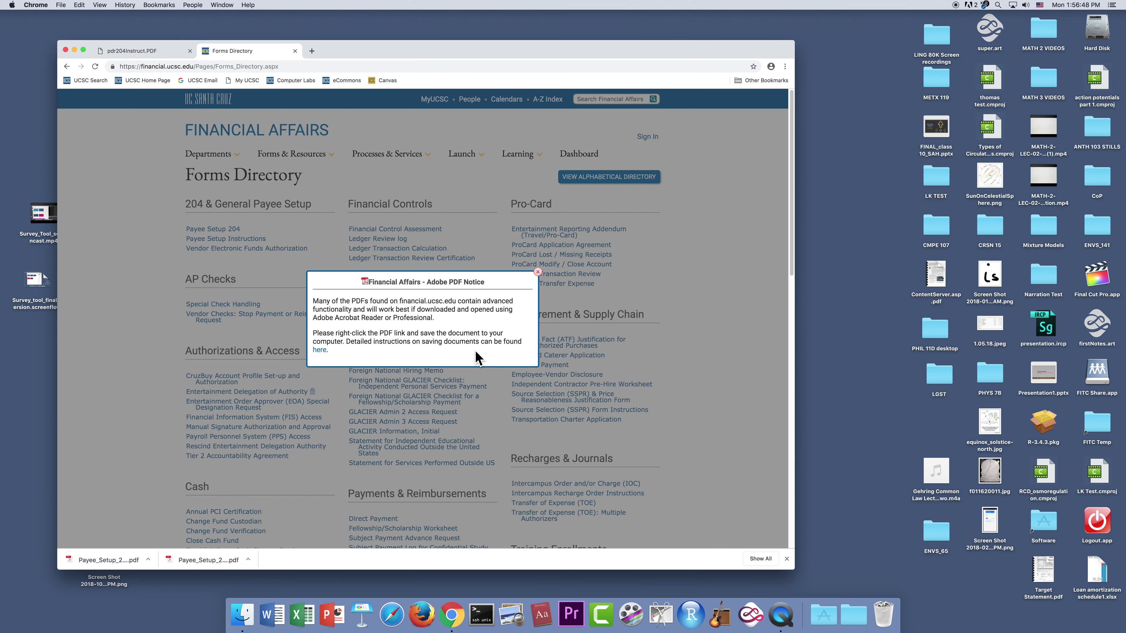
pyautogui.click(537, 272)
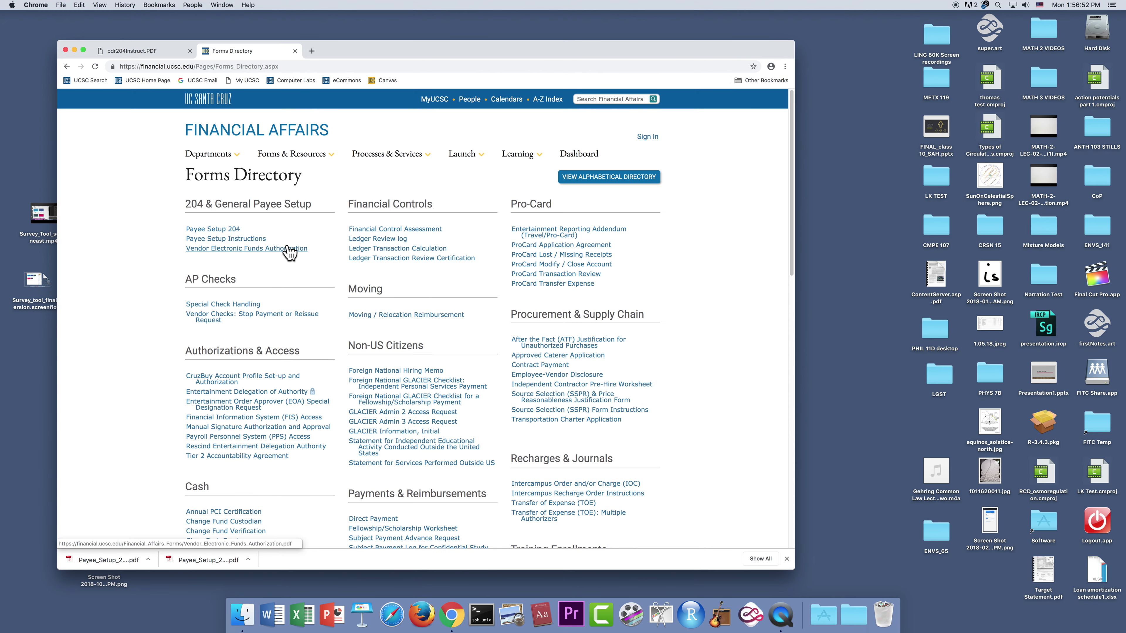
pyautogui.click(214, 230)
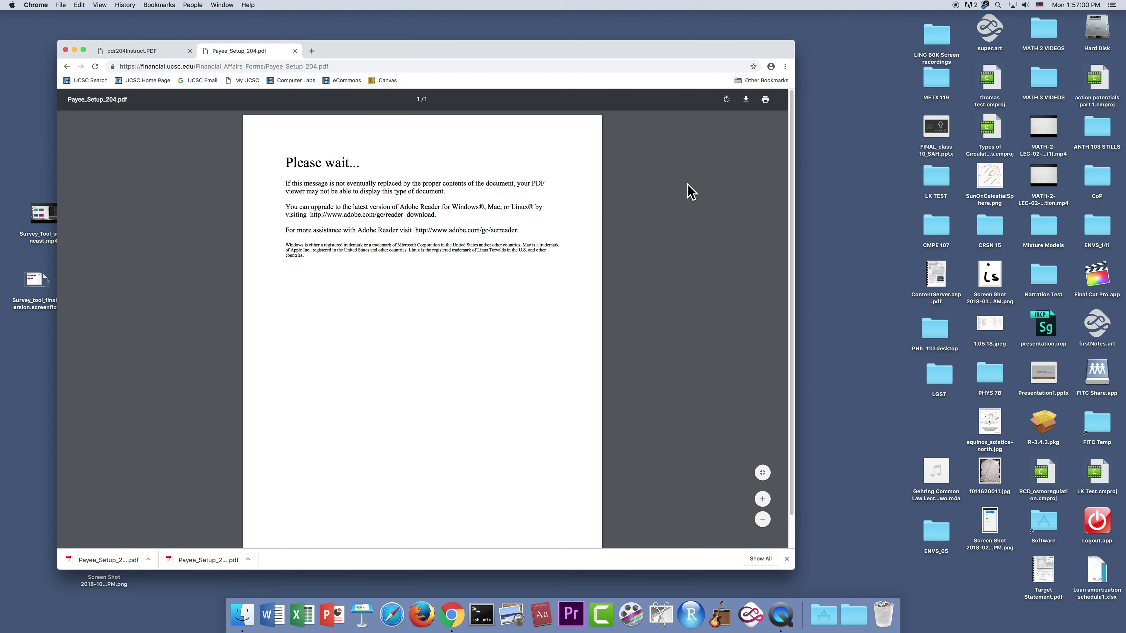
pyautogui.click(746, 103)
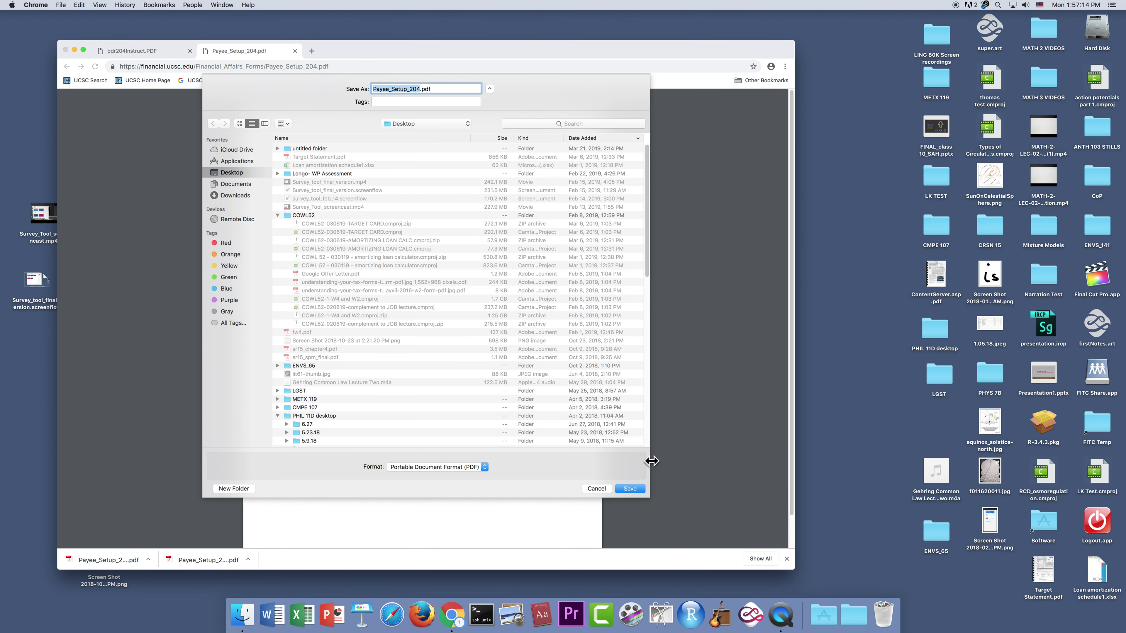
pyautogui.click(630, 489)
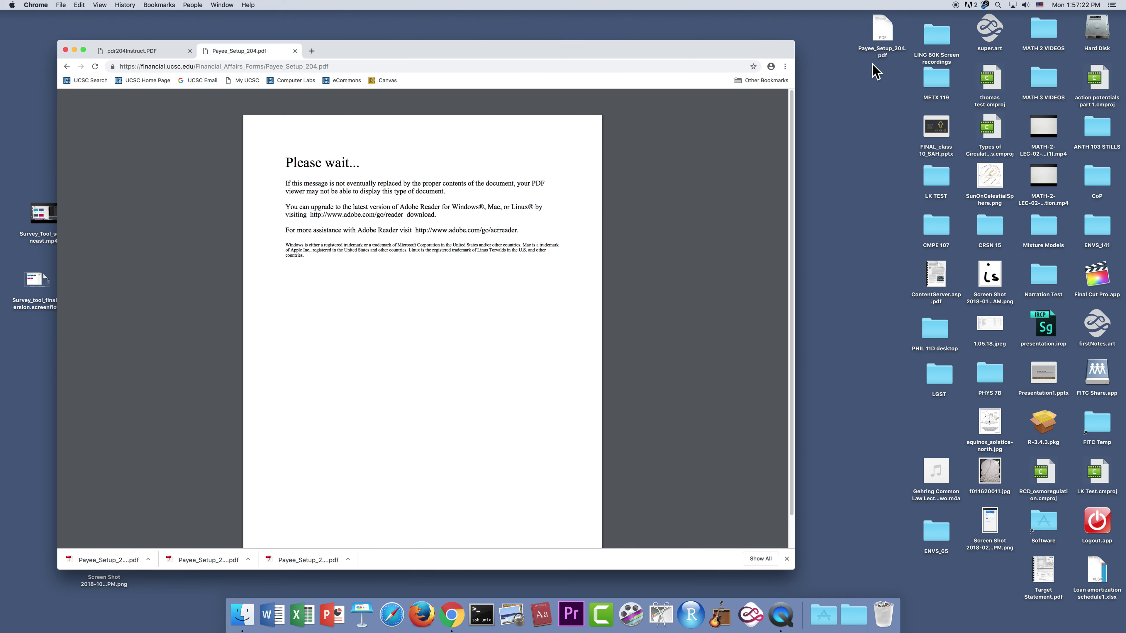
# - Open Payee_Setup_204.pdf from the desktop with Adobe Acrobat Reader DC
pyautogui.rightClick(884, 34)
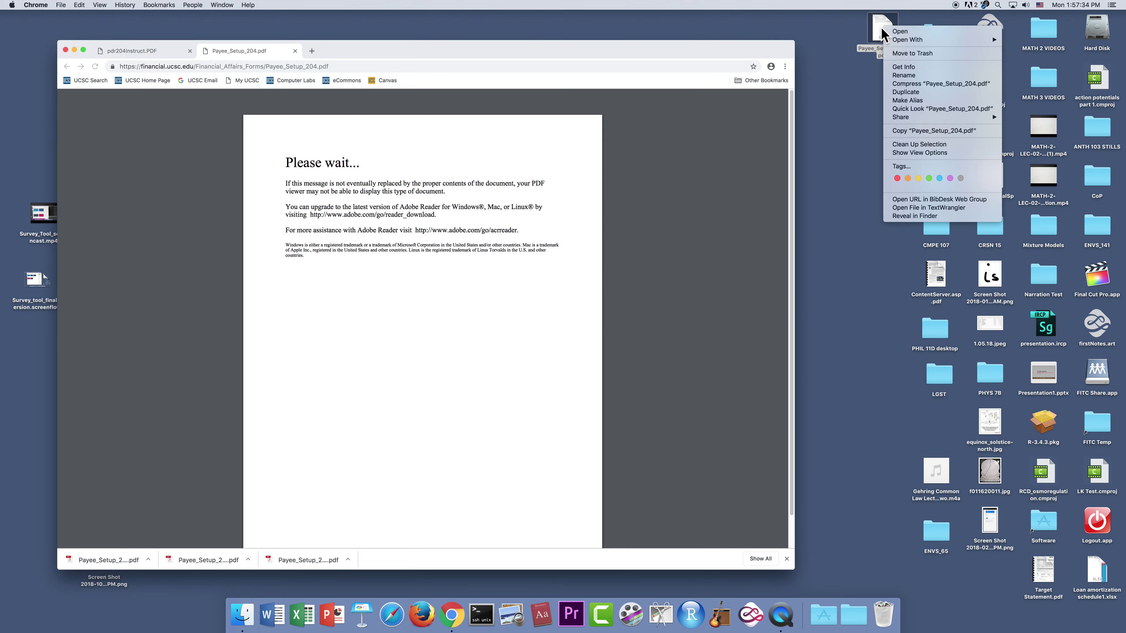
pyautogui.moveTo(908, 41)
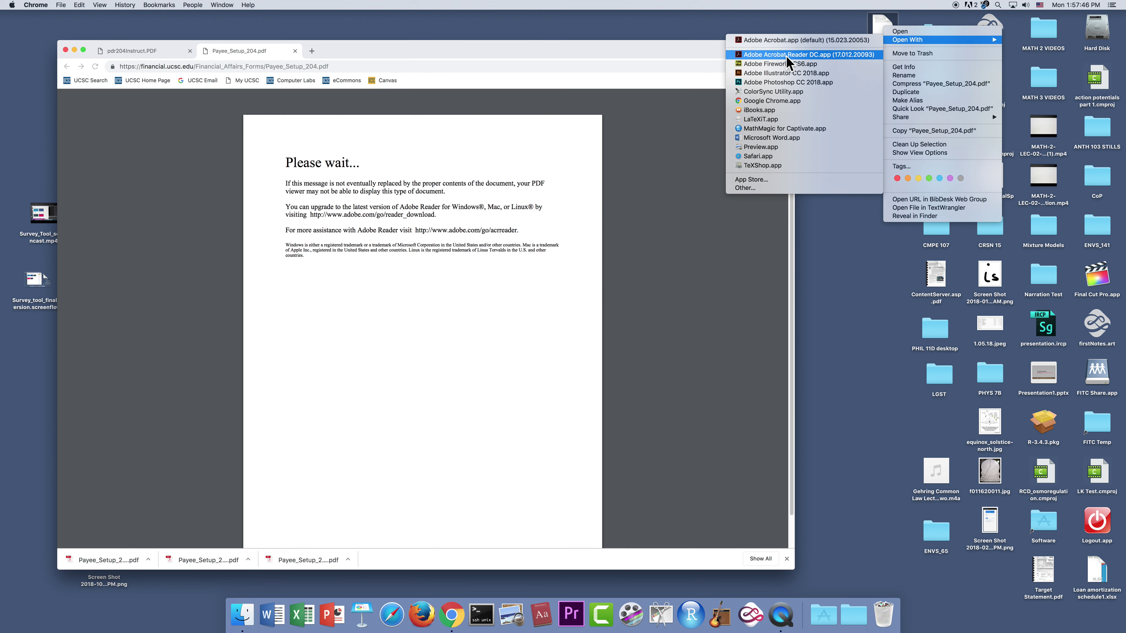
pyautogui.click(786, 57)
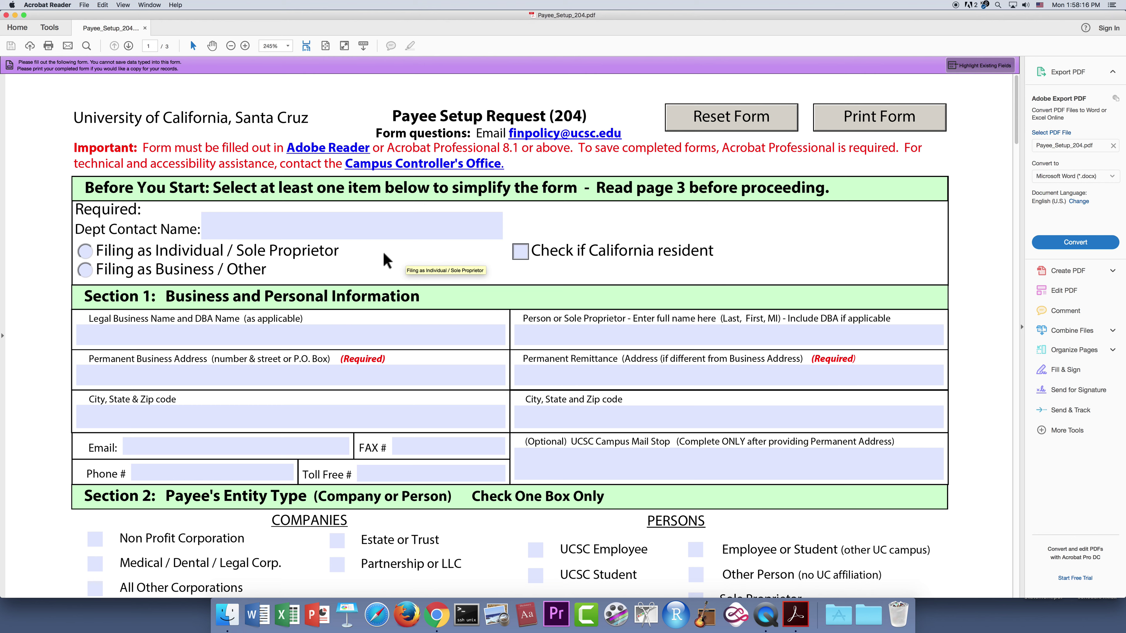
# - Enter the department contact's name and choose Filing as Individual / Sole Proprietor
pyautogui.click(318, 226)
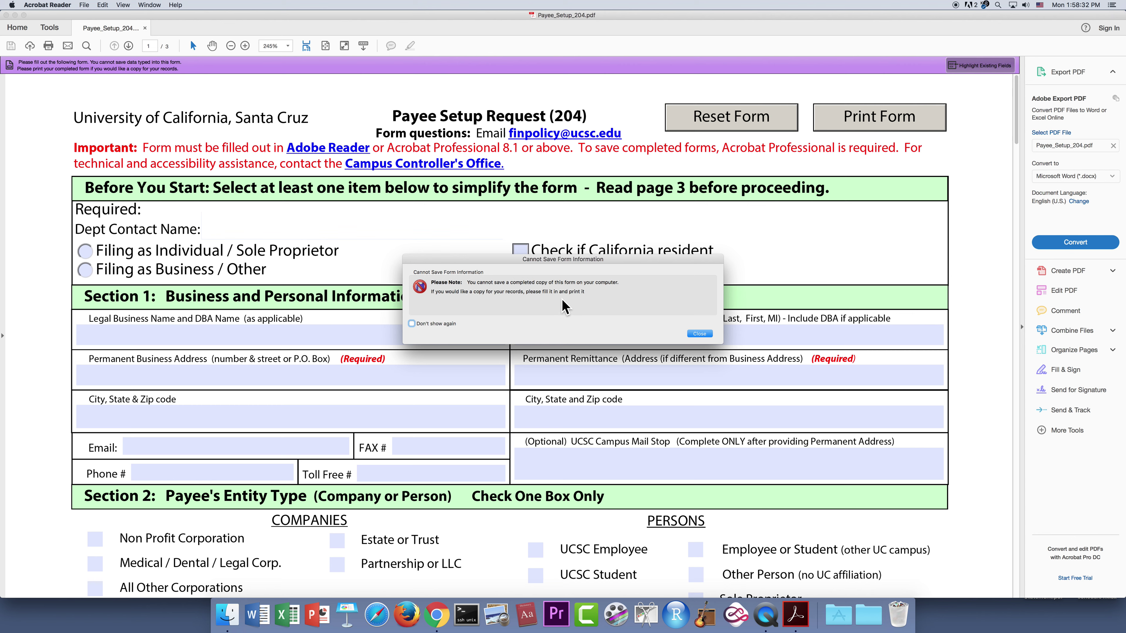
pyautogui.click(699, 334)
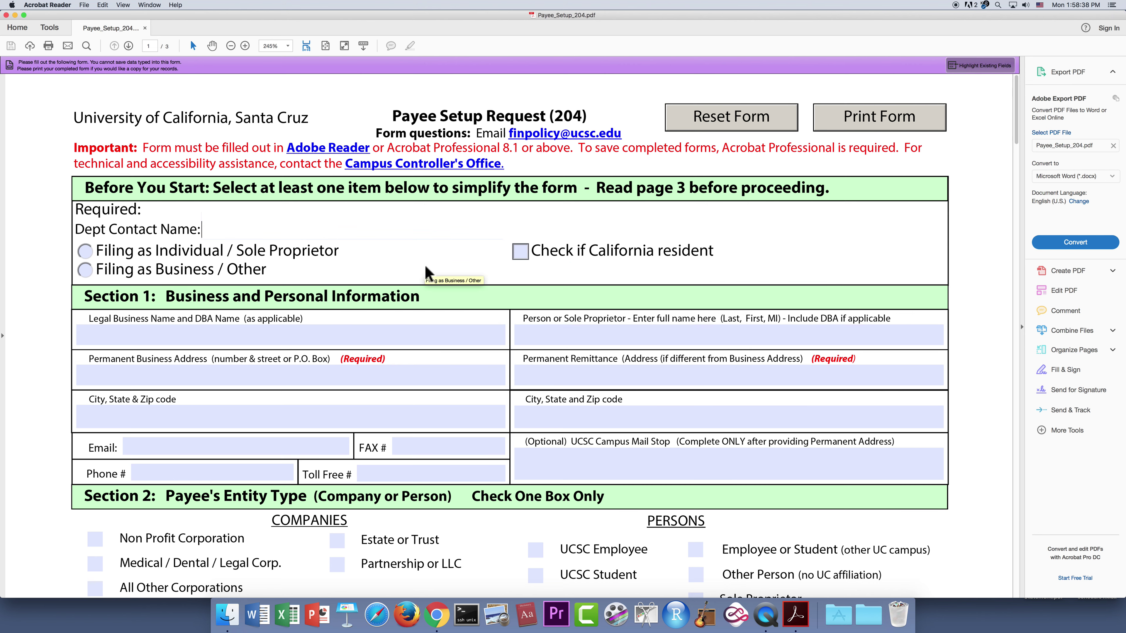
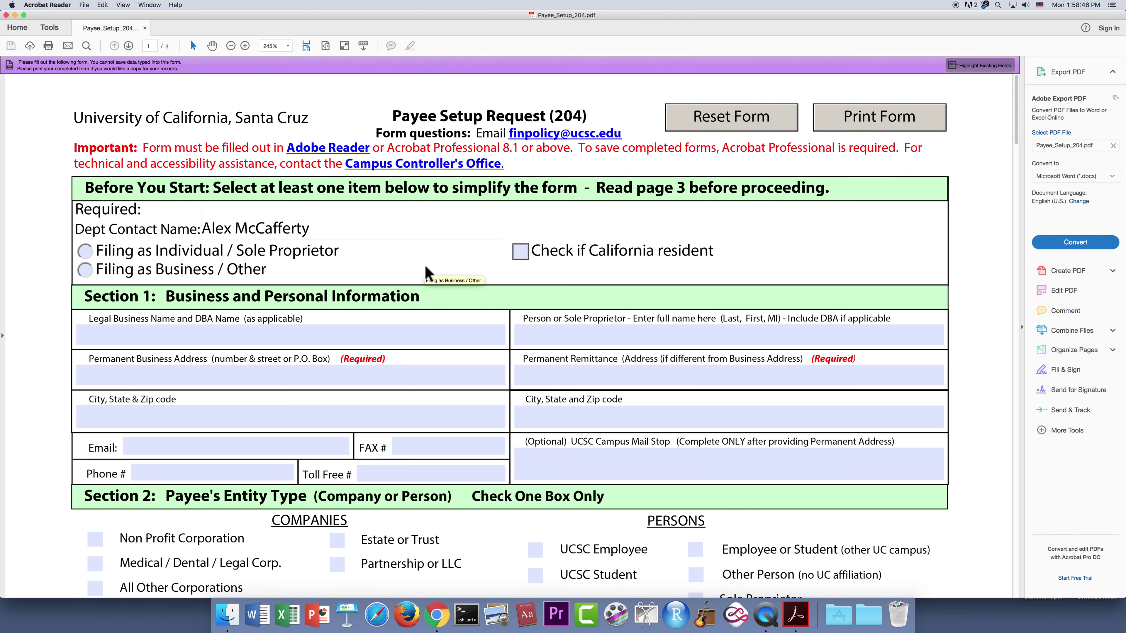
pyautogui.click(85, 252)
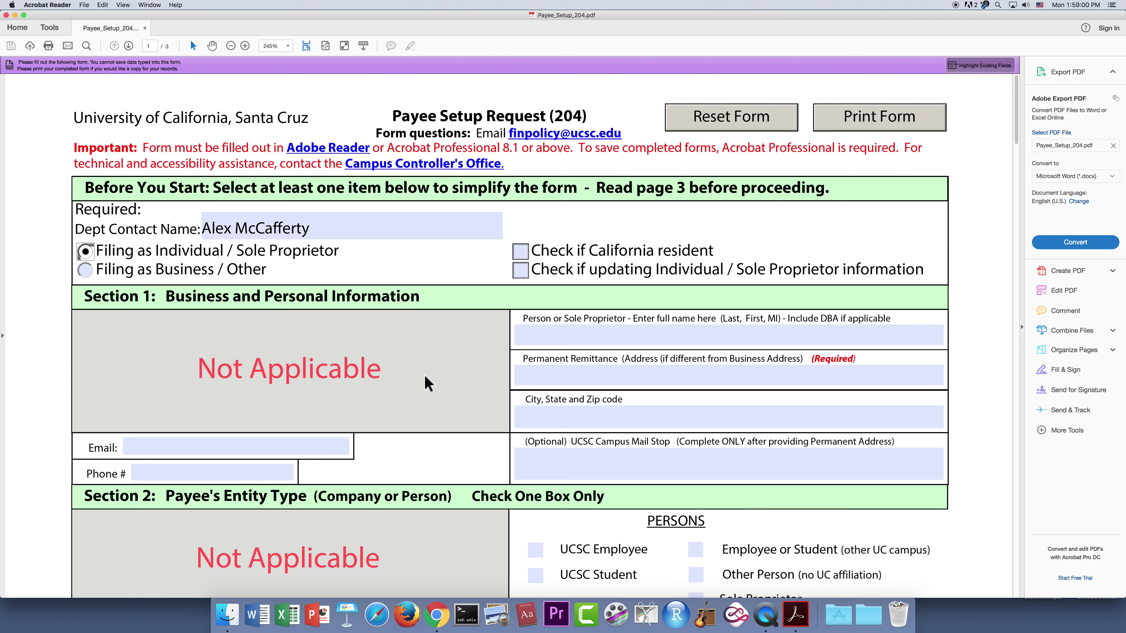
# - Mark the payee as a California resident and enter their name, remittance address and city/state/zip
pyautogui.click(522, 253)
pyautogui.click(535, 335)
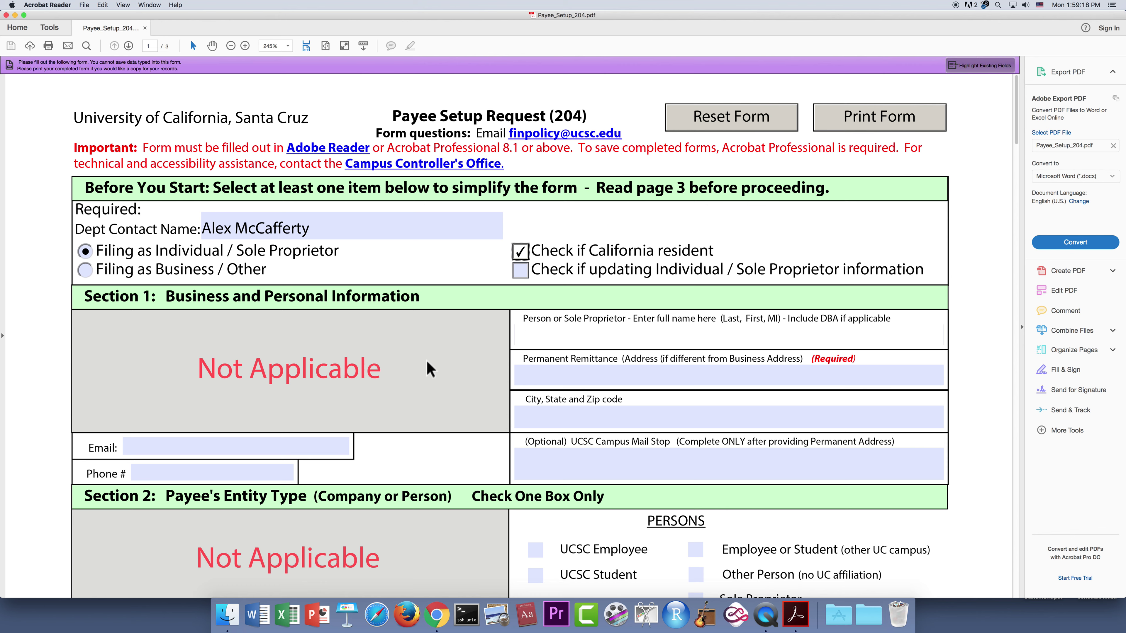
pyautogui.write('Doe, Jane')
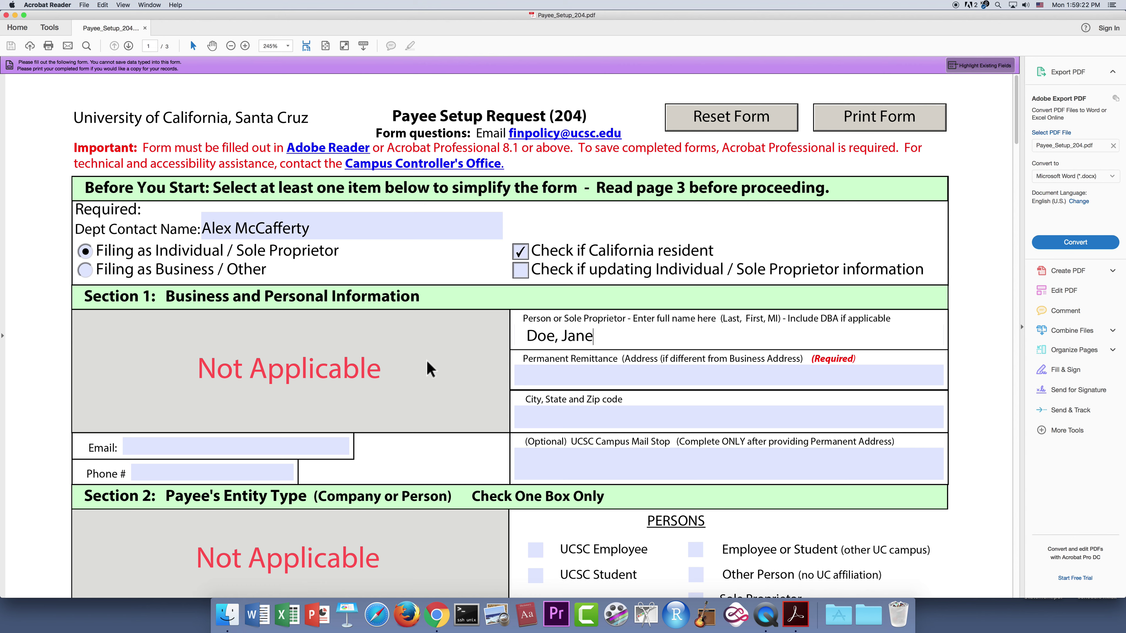
pyautogui.press('Tab')
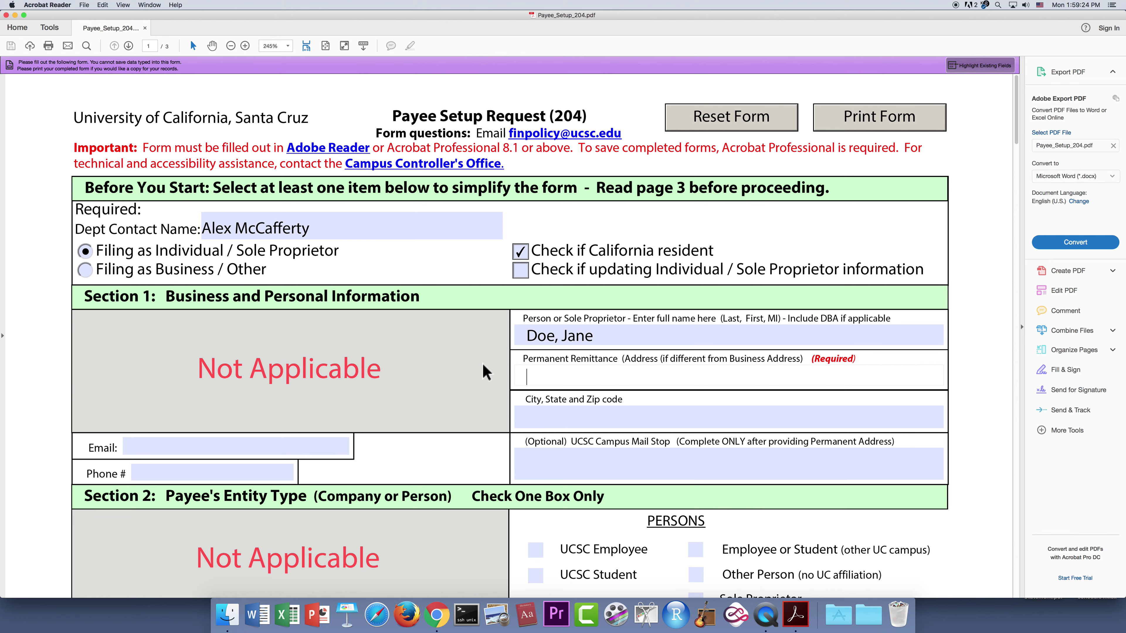
pyautogui.write('1156 High Street')
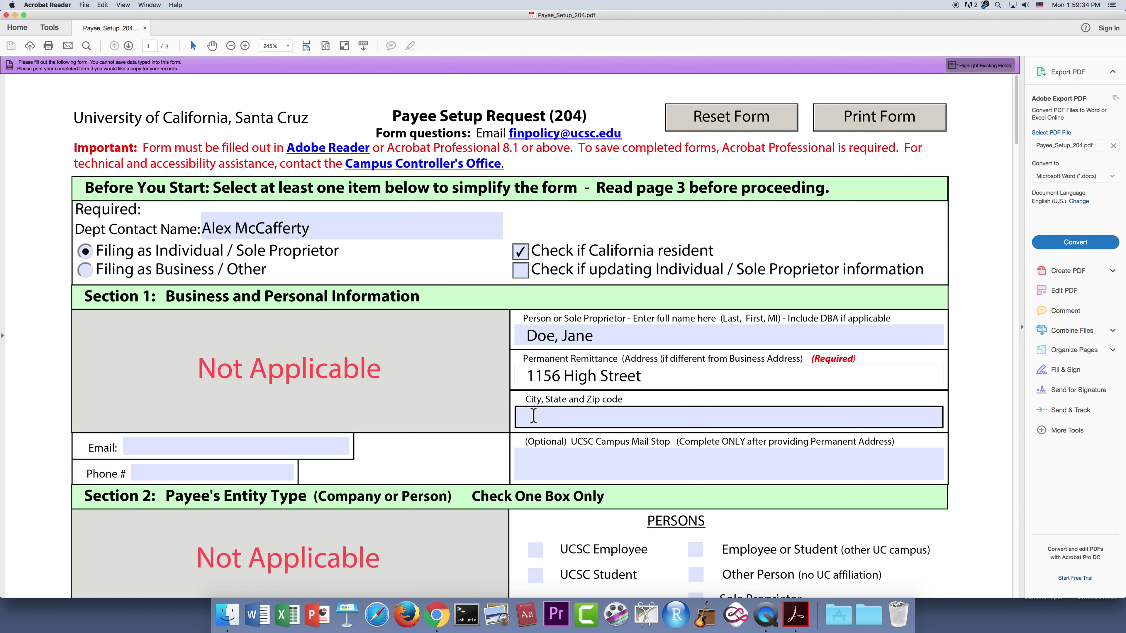
pyautogui.click(534, 416)
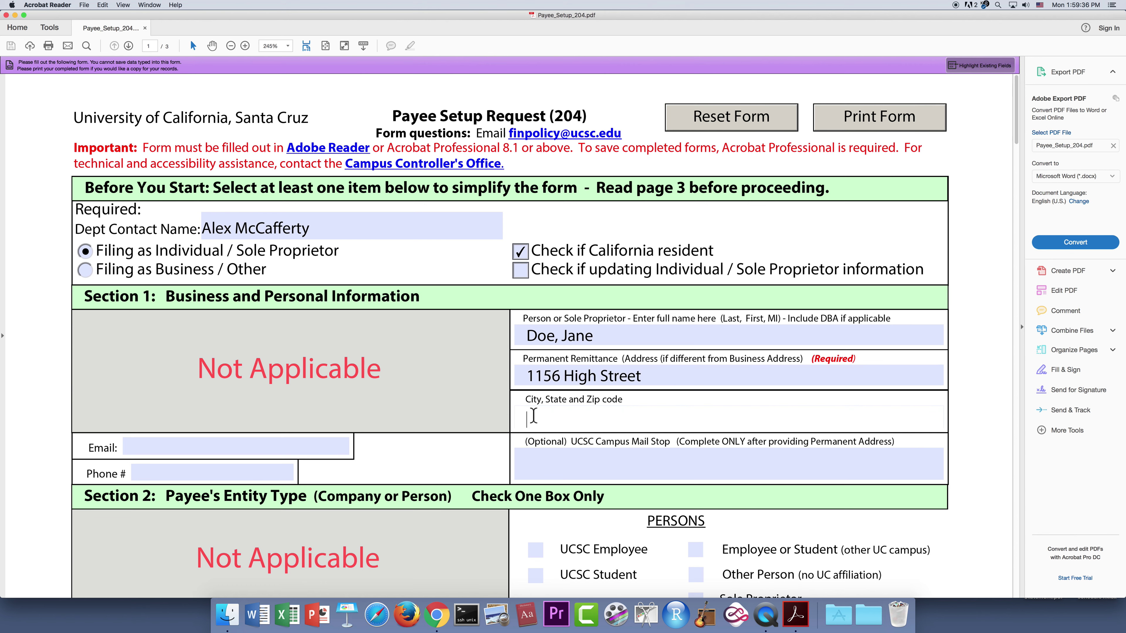
pyautogui.write('Santa Cruz, Ca 95')
pyautogui.press('BackSpace')
pyautogui.press('BackSpace')
pyautogui.press('BackSpace')
pyautogui.press('BackSpace')
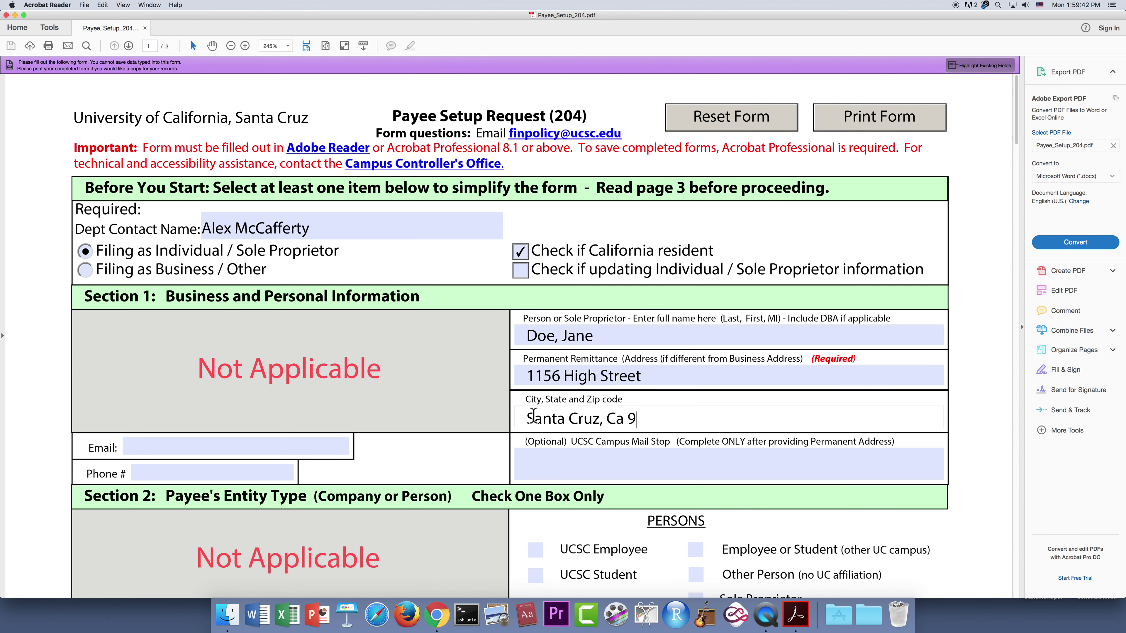
pyautogui.write('A  95064')
# - Fill in the payee's e-mail address and phone number
pyautogui.click(226, 443)
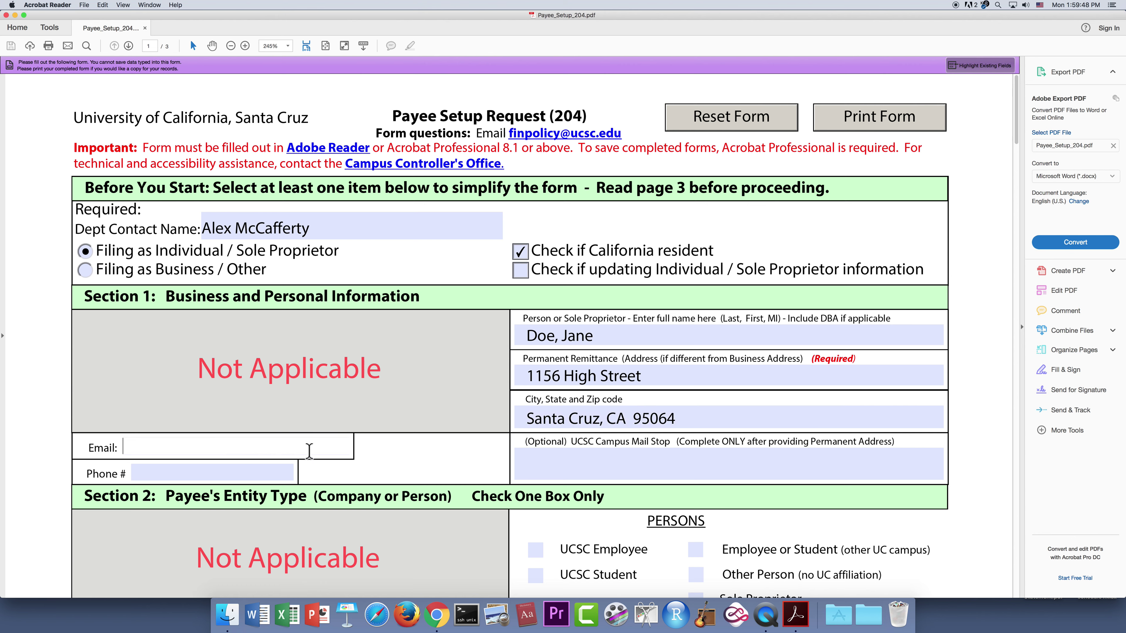
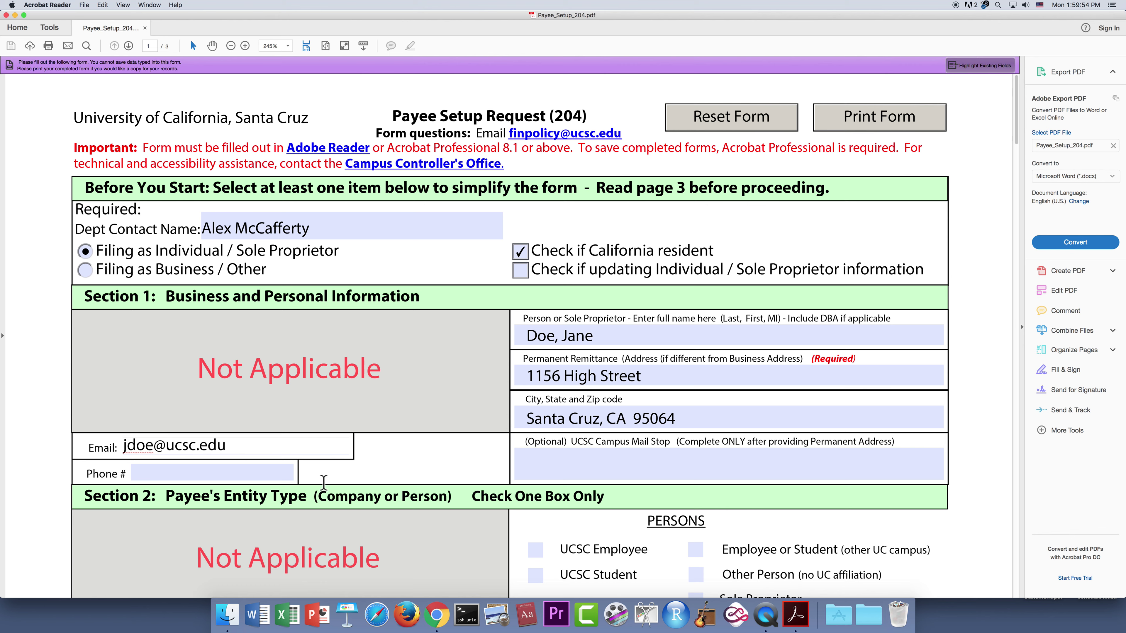
pyautogui.click(271, 471)
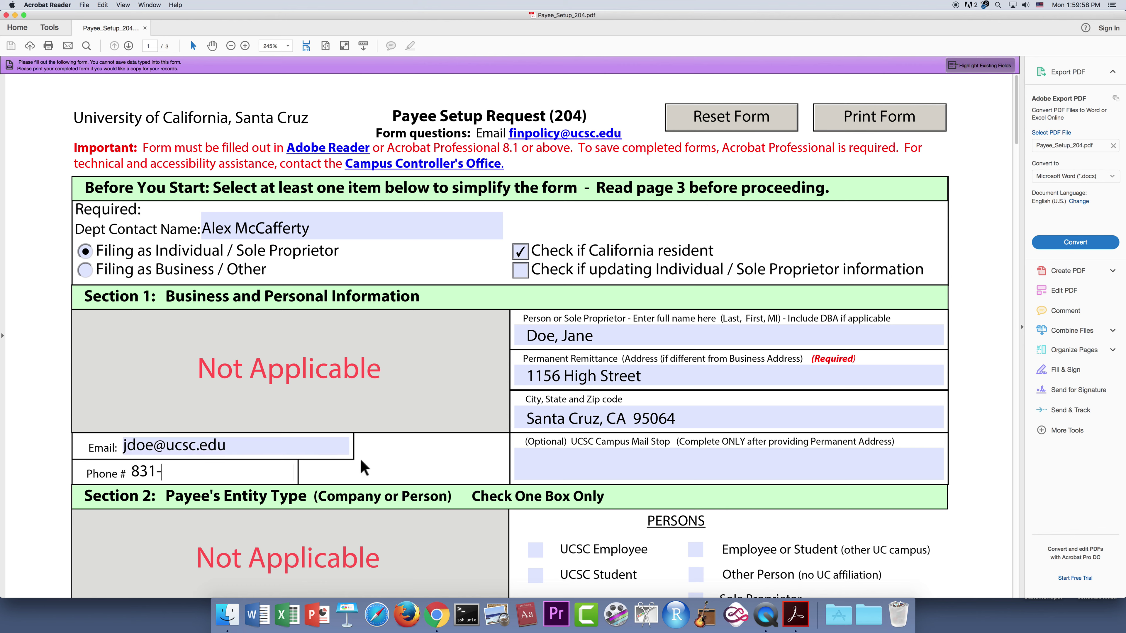
pyautogui.click(641, 461)
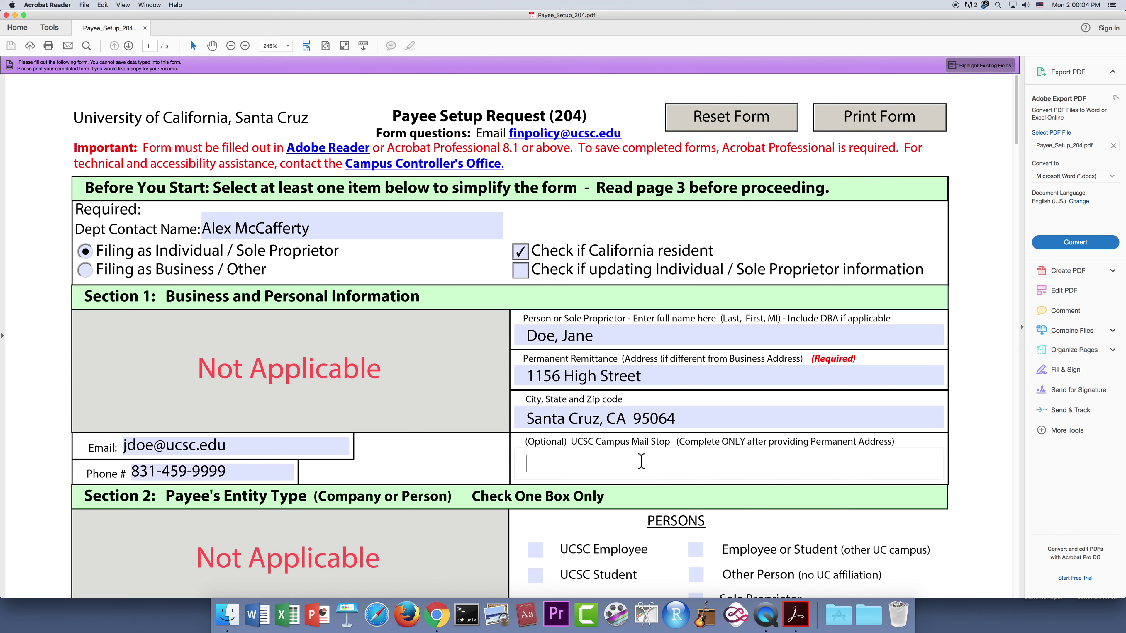
# - Mark the payee as a UCSC Employee and check the Reimbursement and Travel payment activities
pyautogui.scroll(-3, 641, 461)
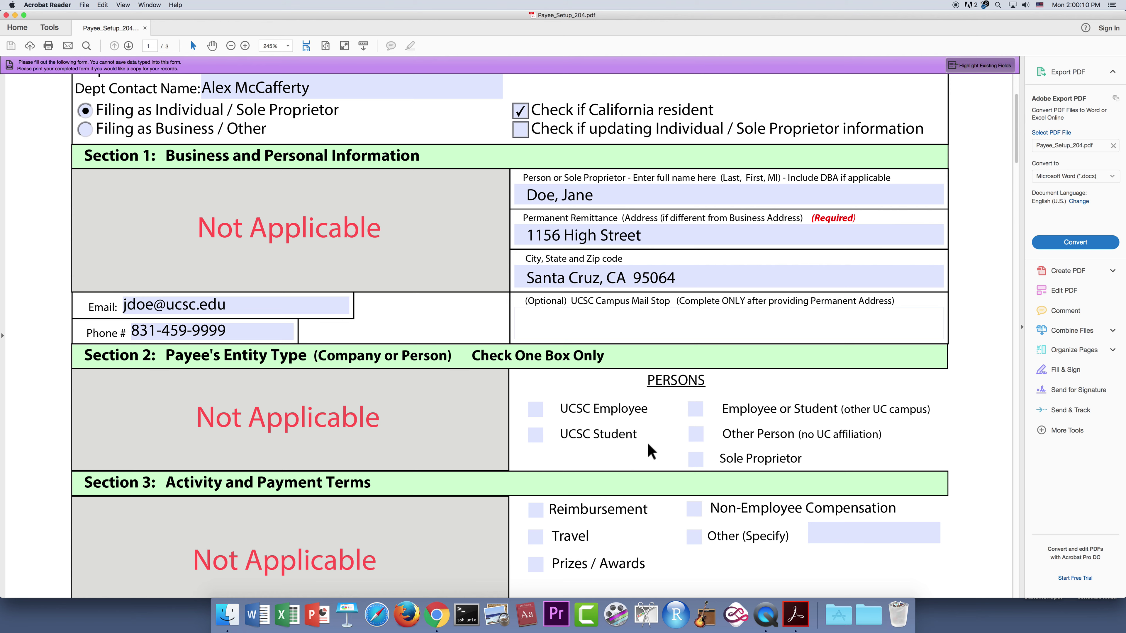
pyautogui.scroll(-1, 656, 452)
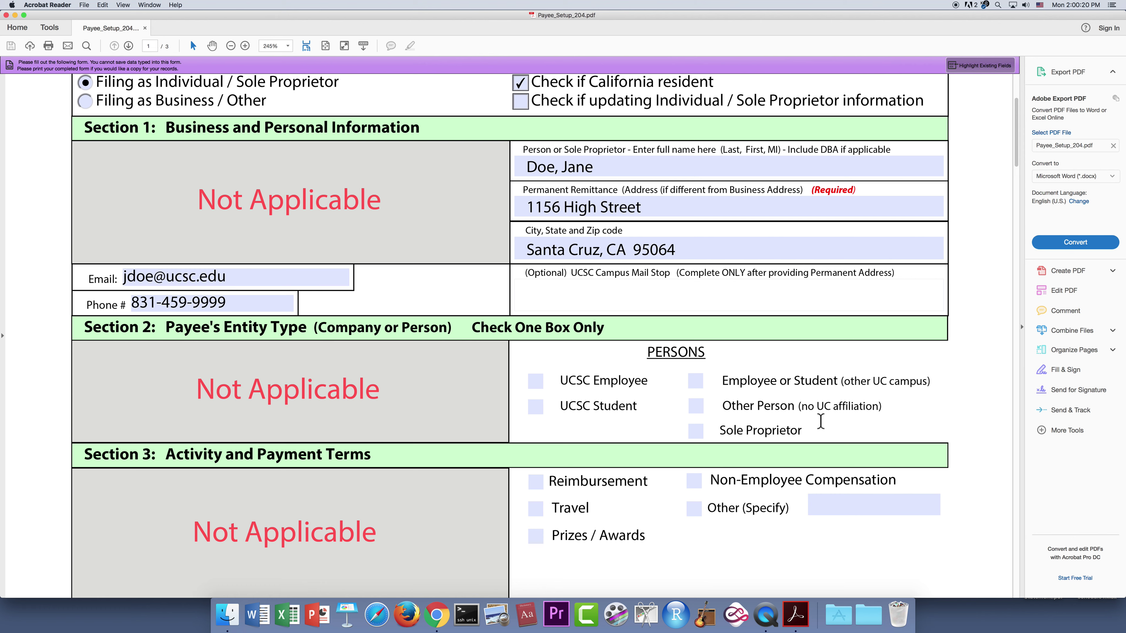
pyautogui.click(534, 384)
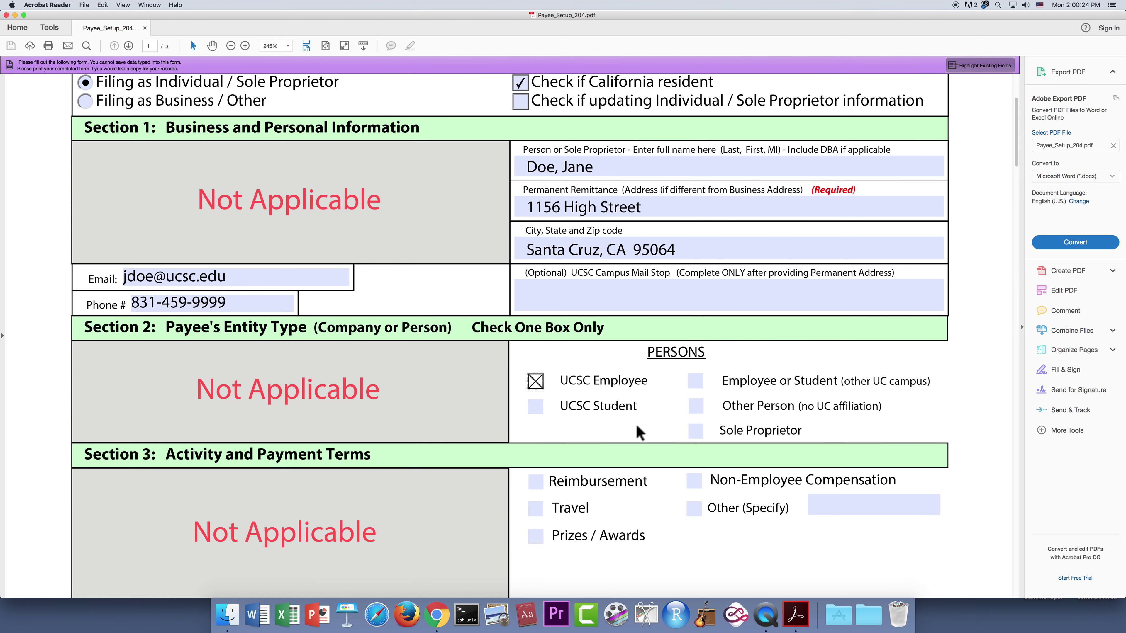
pyautogui.scroll(-5, 638, 432)
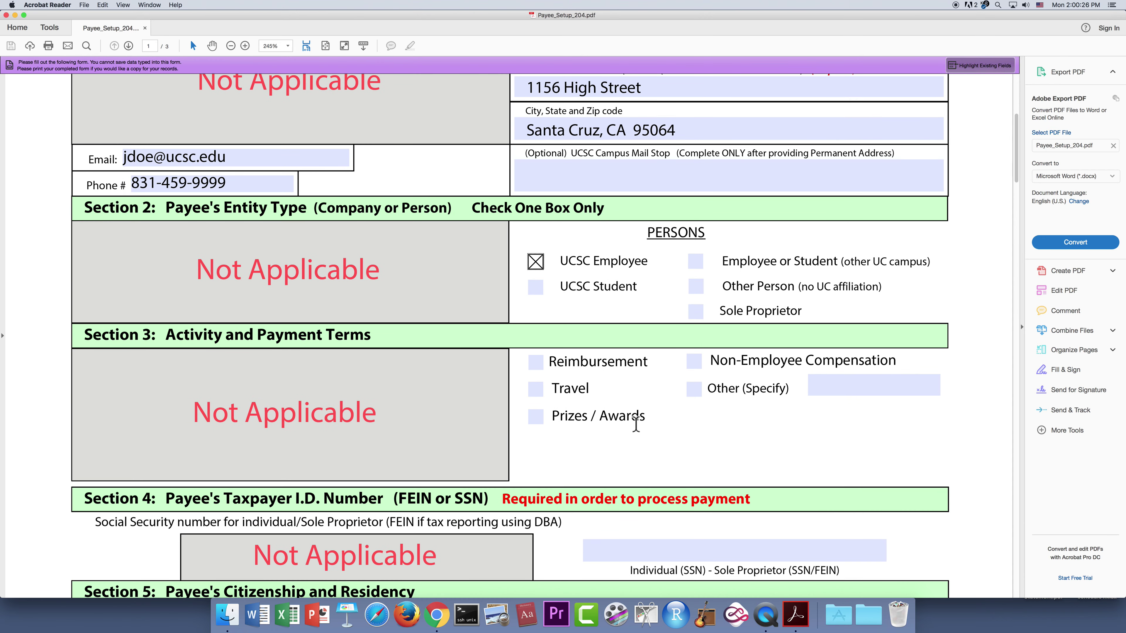
pyautogui.scroll(-1, 636, 425)
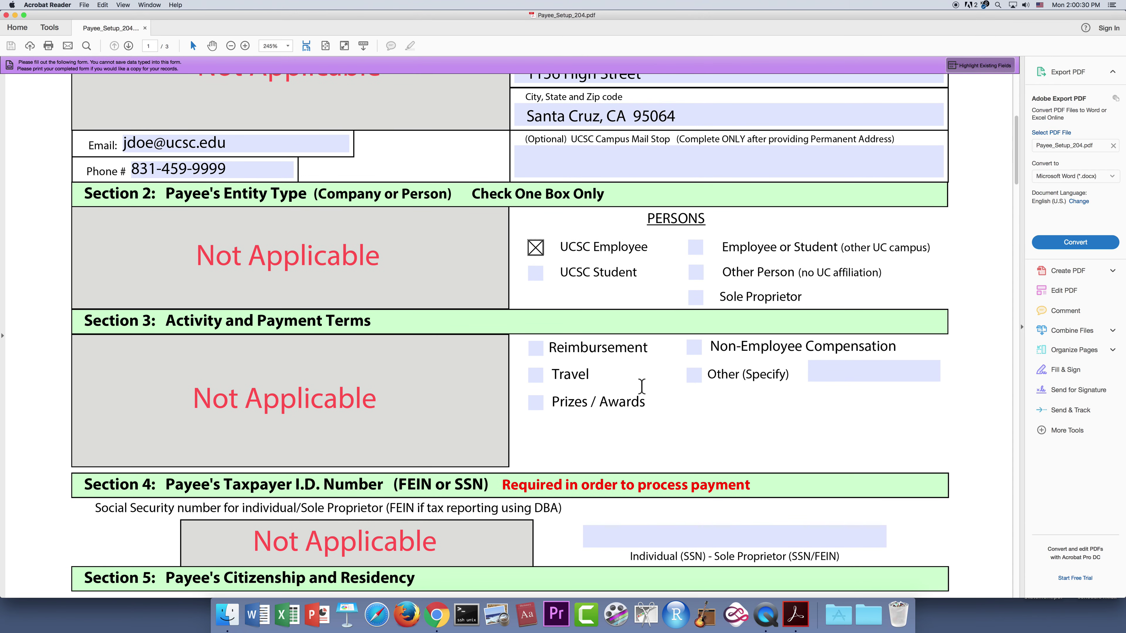
pyautogui.click(536, 351)
pyautogui.click(536, 375)
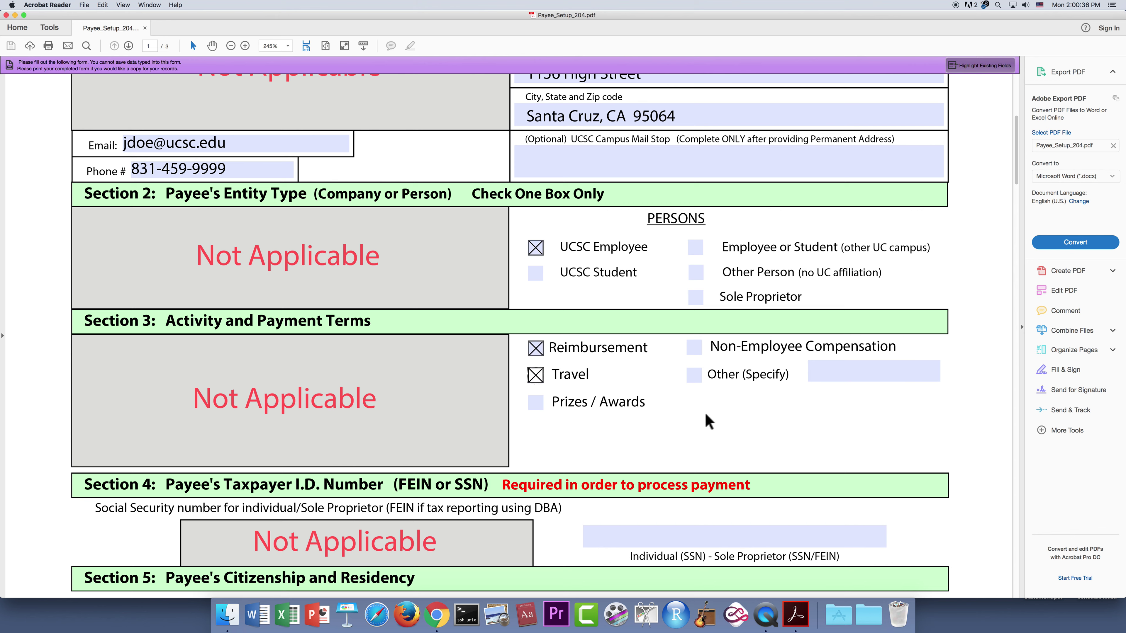
# - Enter the payee's SSN and answer Yes to being a United States citizen
pyautogui.scroll(-5, 631, 450)
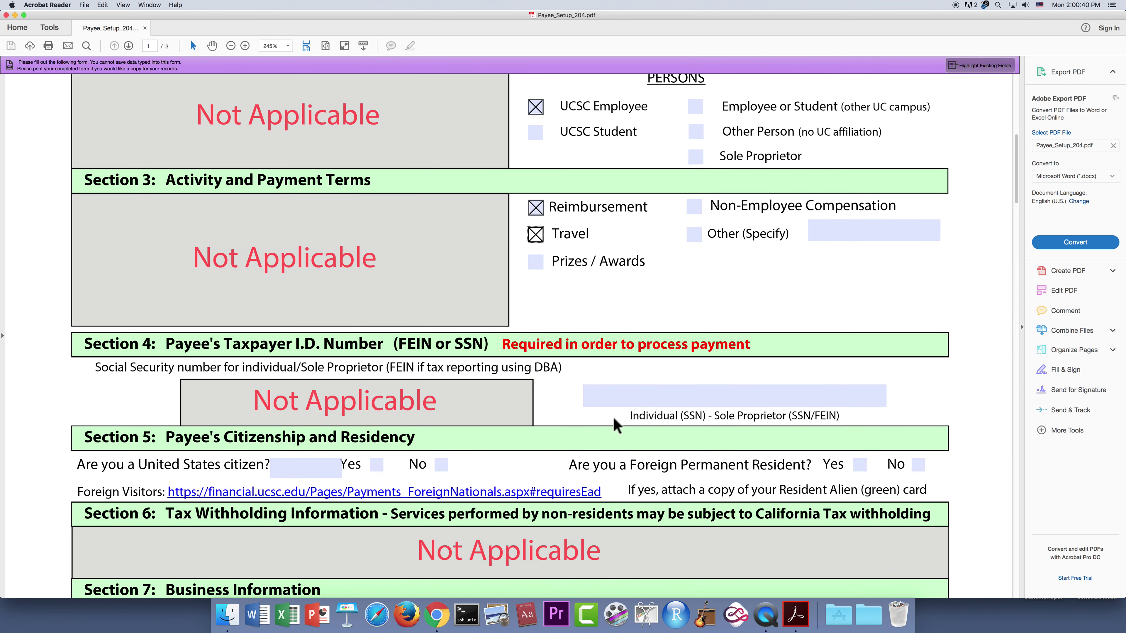
pyautogui.click(618, 398)
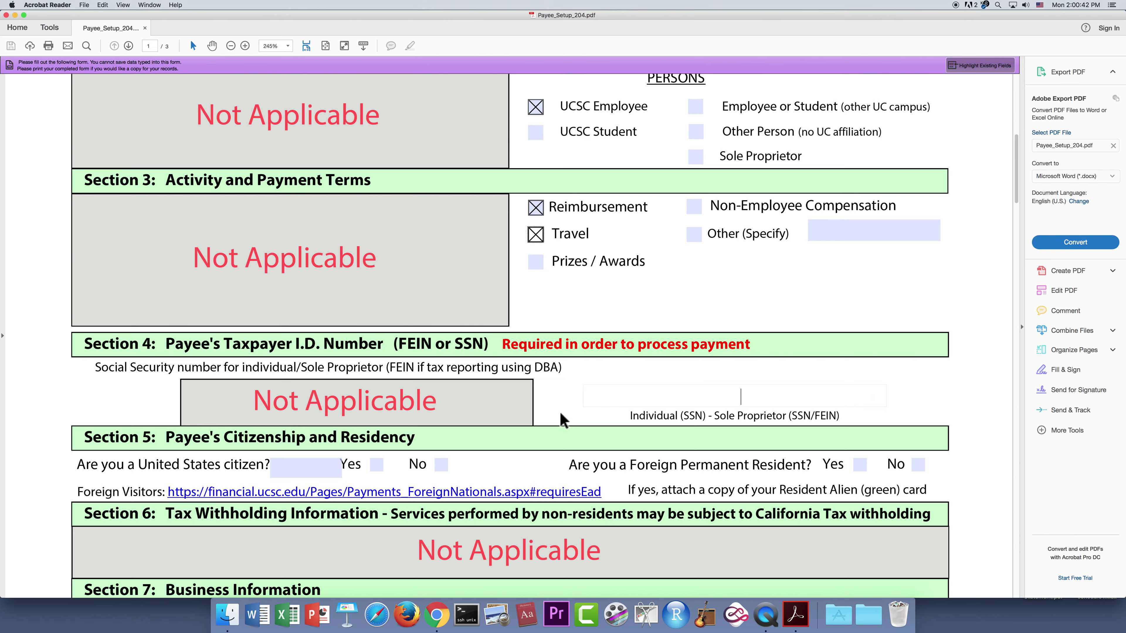
pyautogui.write('111-11-1111')
pyautogui.scroll(-3, 561, 419)
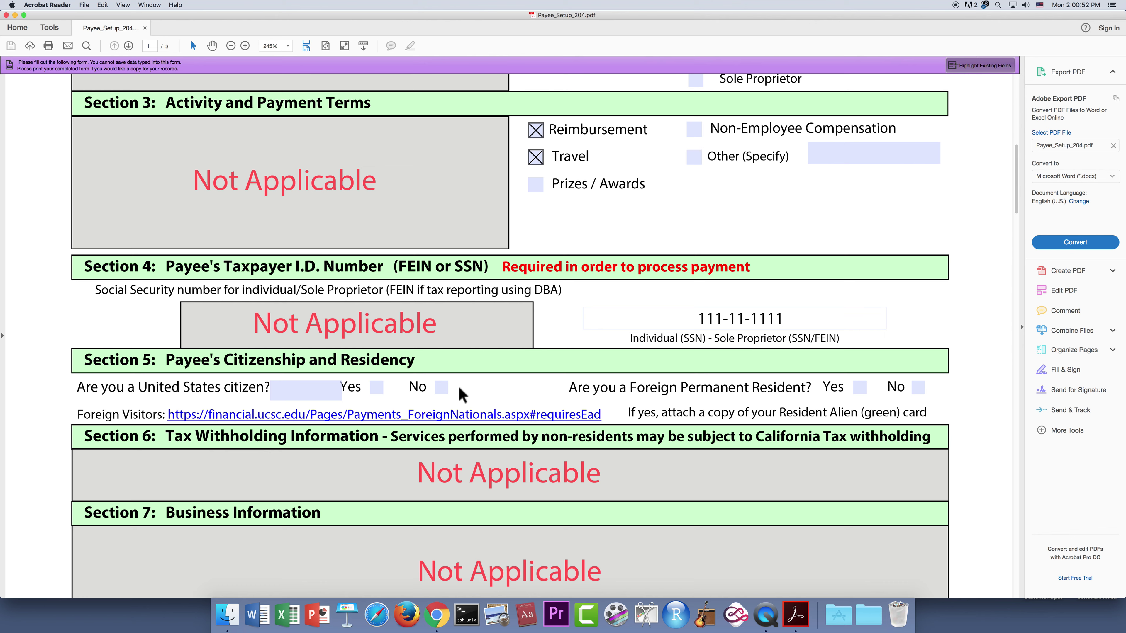
pyautogui.click(377, 389)
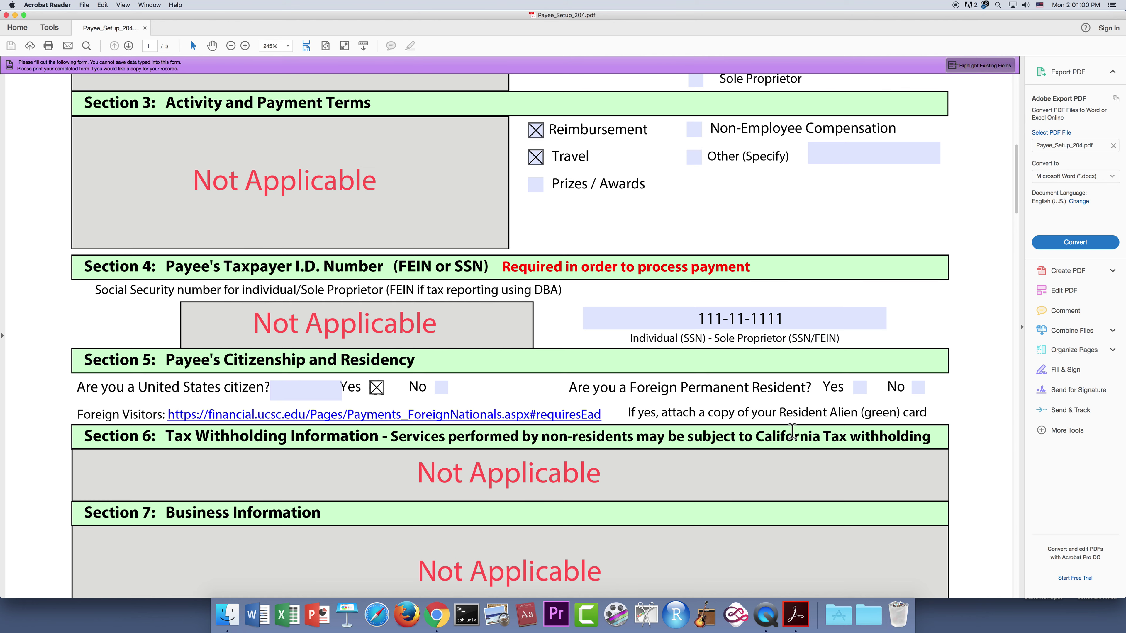
pyautogui.scroll(-3, 508, 444)
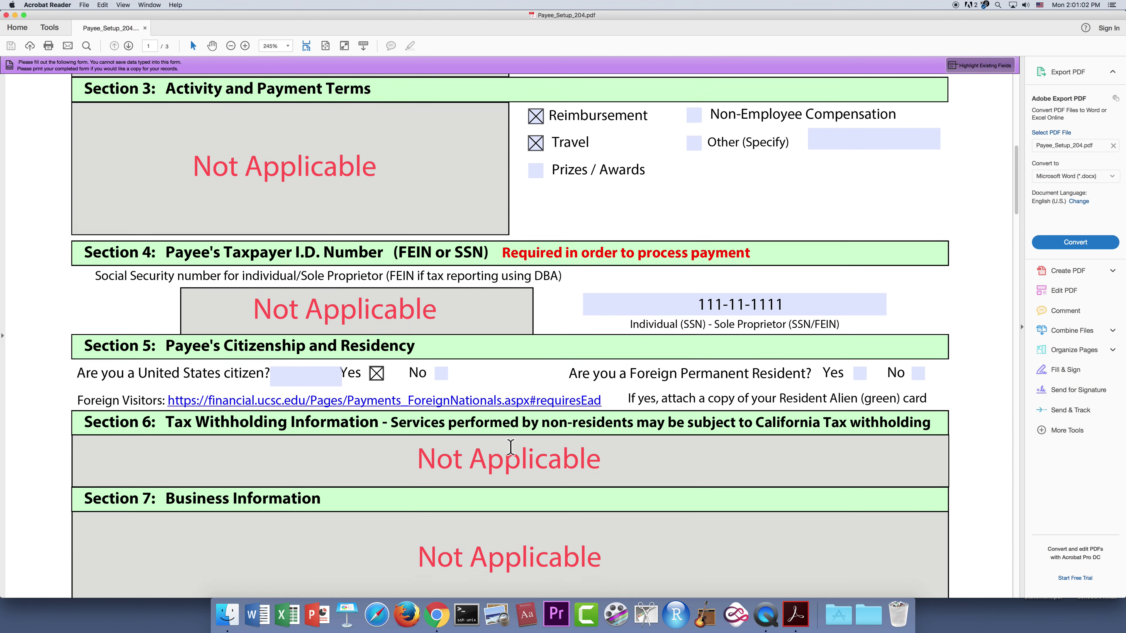
pyautogui.scroll(-1, 511, 454)
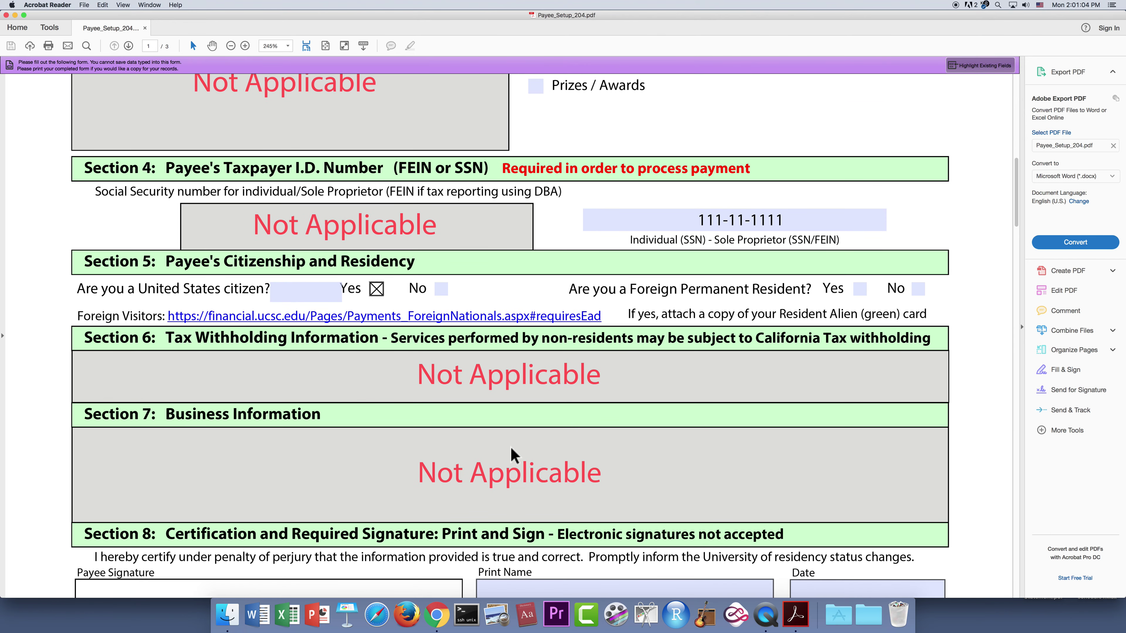
pyautogui.scroll(-6, 510, 454)
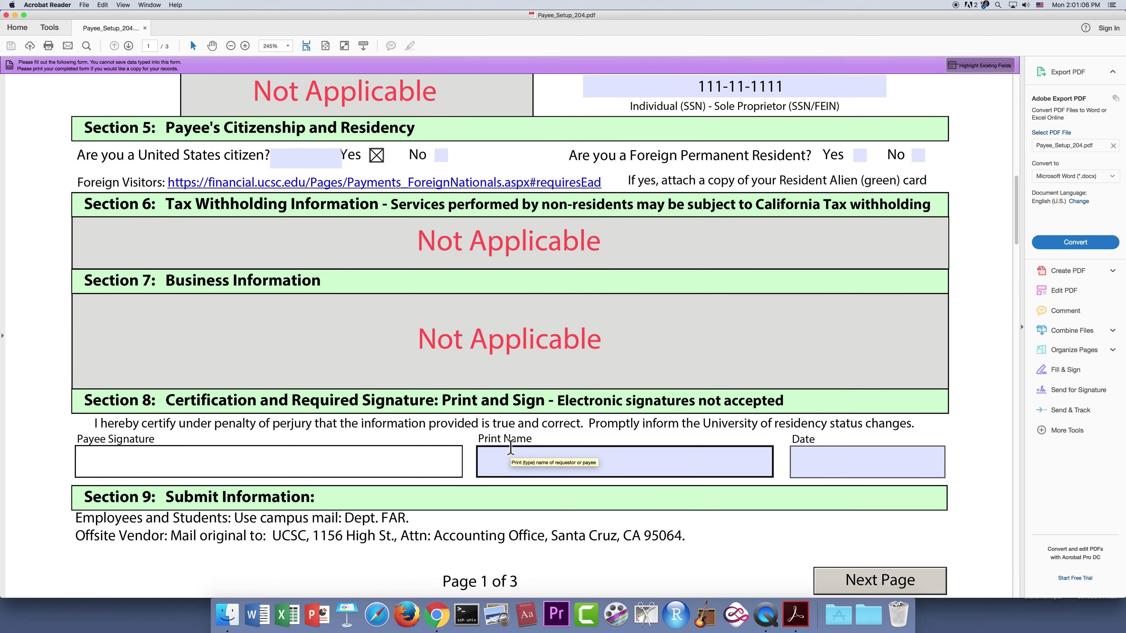
pyautogui.click(497, 457)
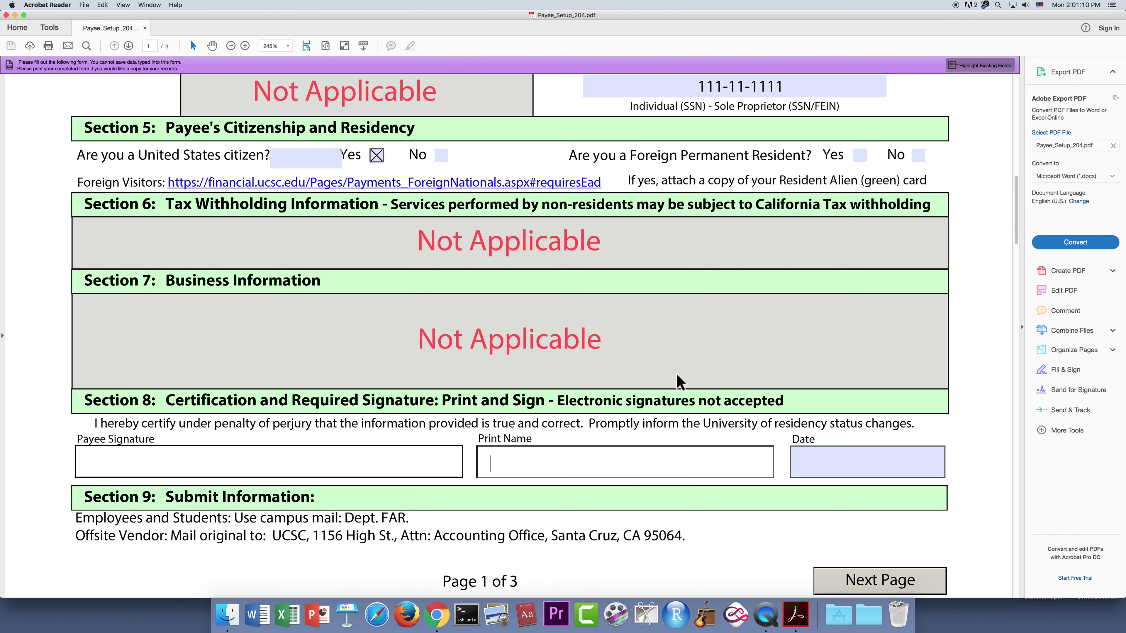
# - Enter the payee's printed name and the date 3/25/19 in Section 8
pyautogui.write('Jane Doe')
pyautogui.click(826, 462)
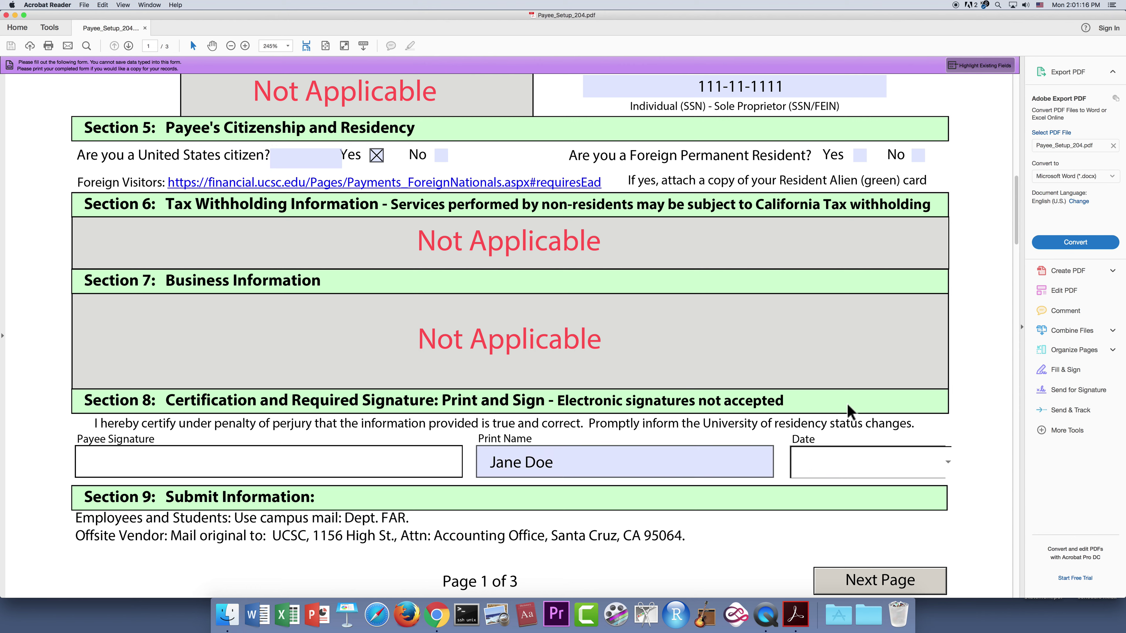
pyautogui.write('3/25/19')
pyautogui.scroll(2, 684, 407)
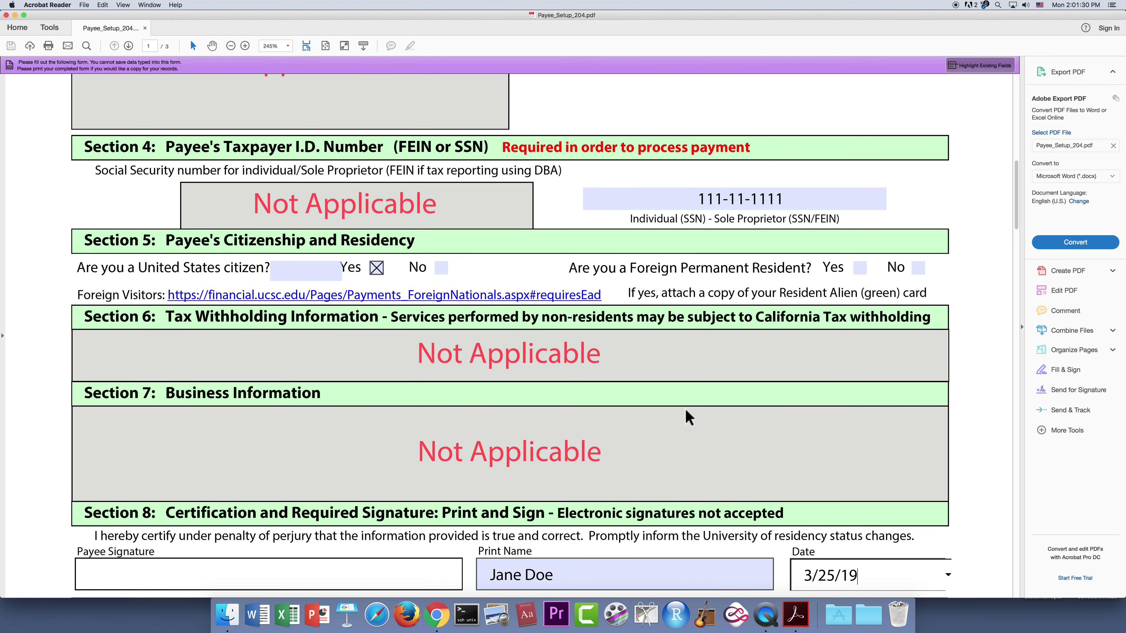
pyautogui.scroll(-2, 684, 407)
pyautogui.scroll(-3, 685, 407)
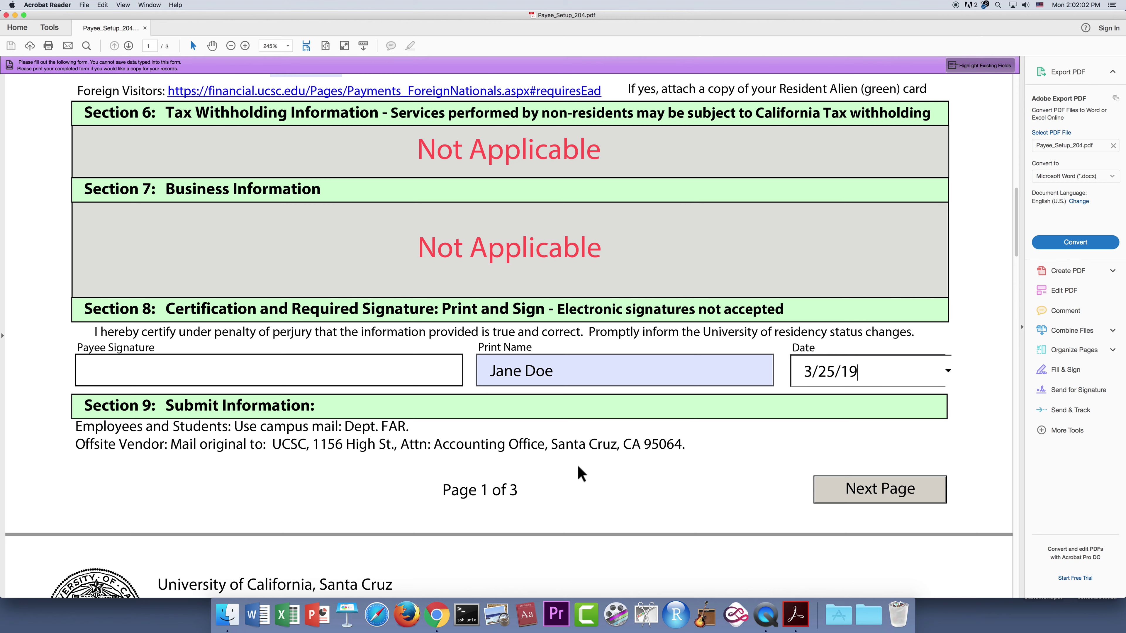
# - Scroll down to page 2's Vendor Electronic Funds Authorization form
pyautogui.scroll(-5, 580, 474)
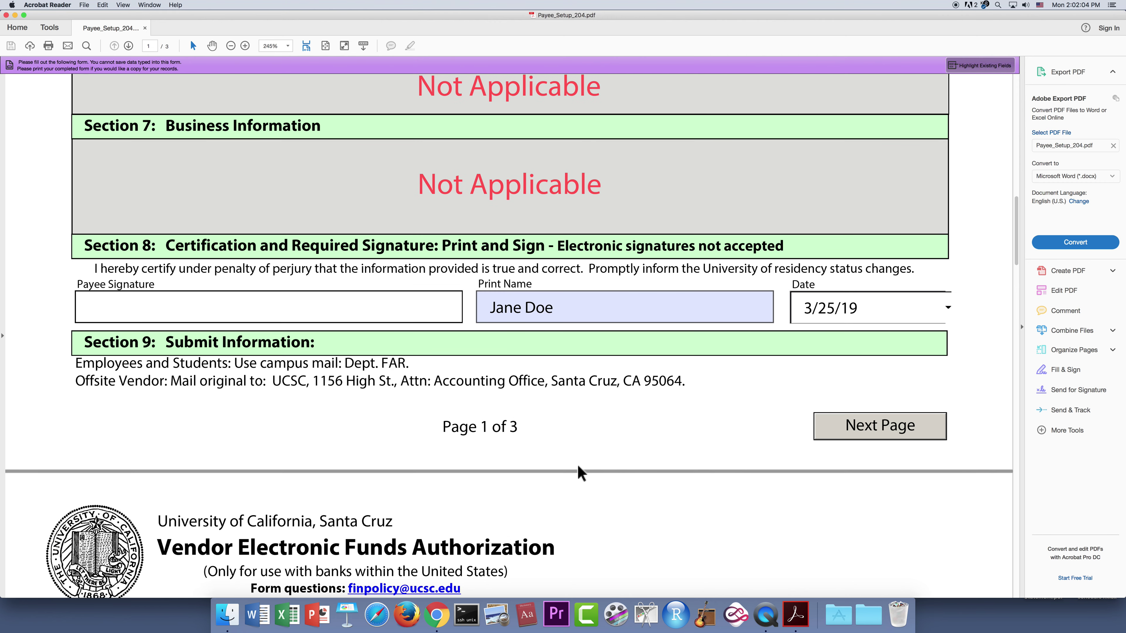
pyautogui.scroll(-2, 578, 466)
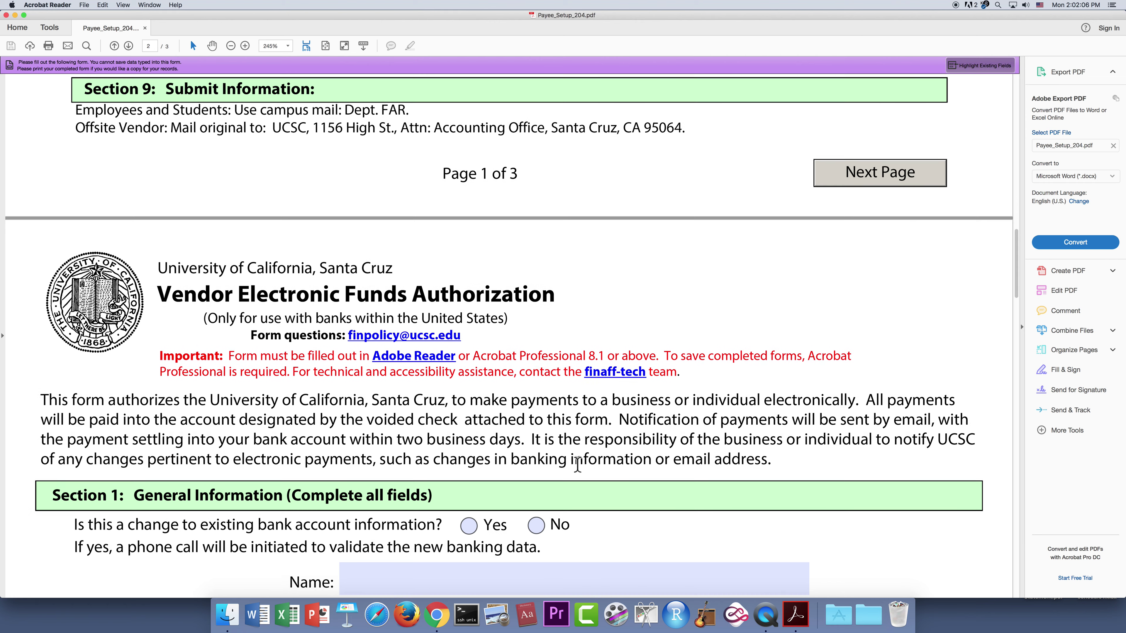
pyautogui.scroll(-5, 578, 465)
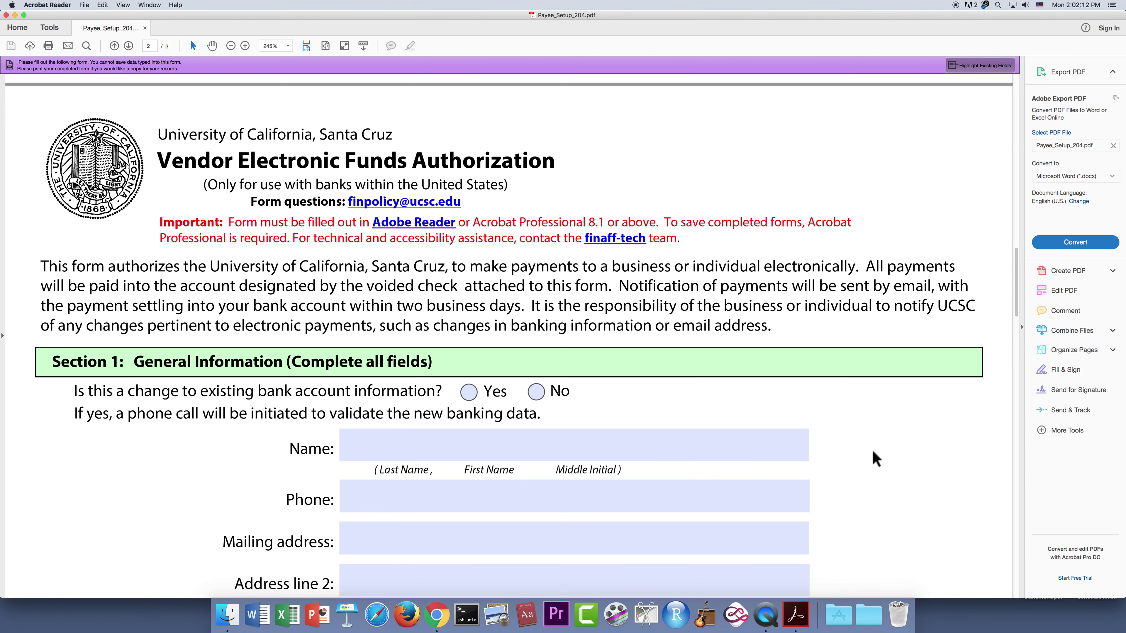
pyautogui.scroll(-3, 880, 472)
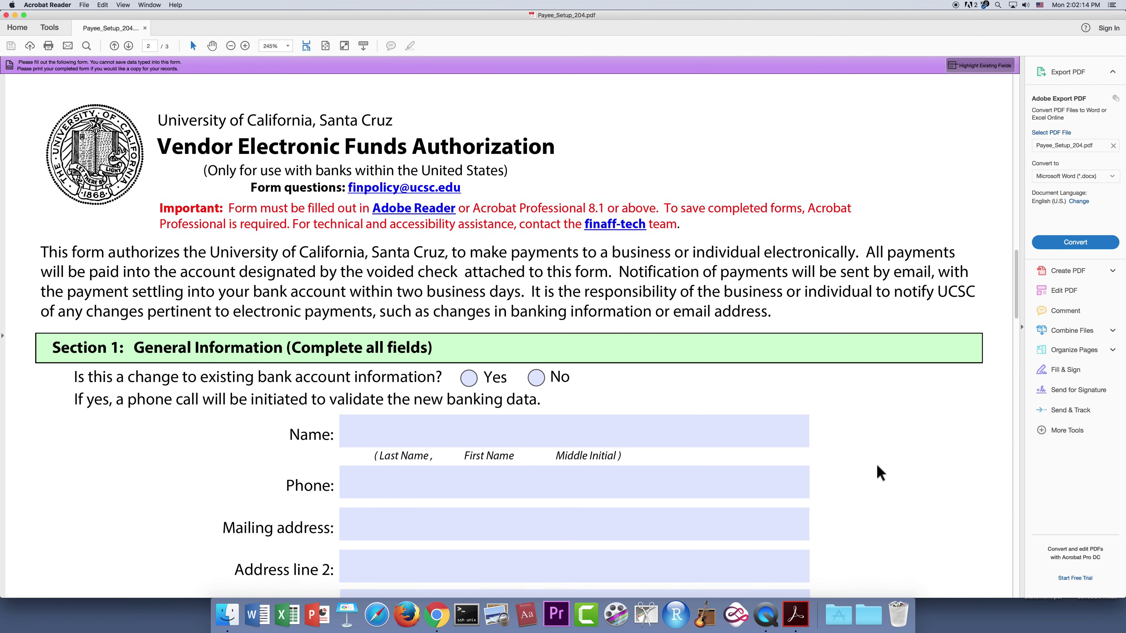
pyautogui.scroll(-1, 876, 473)
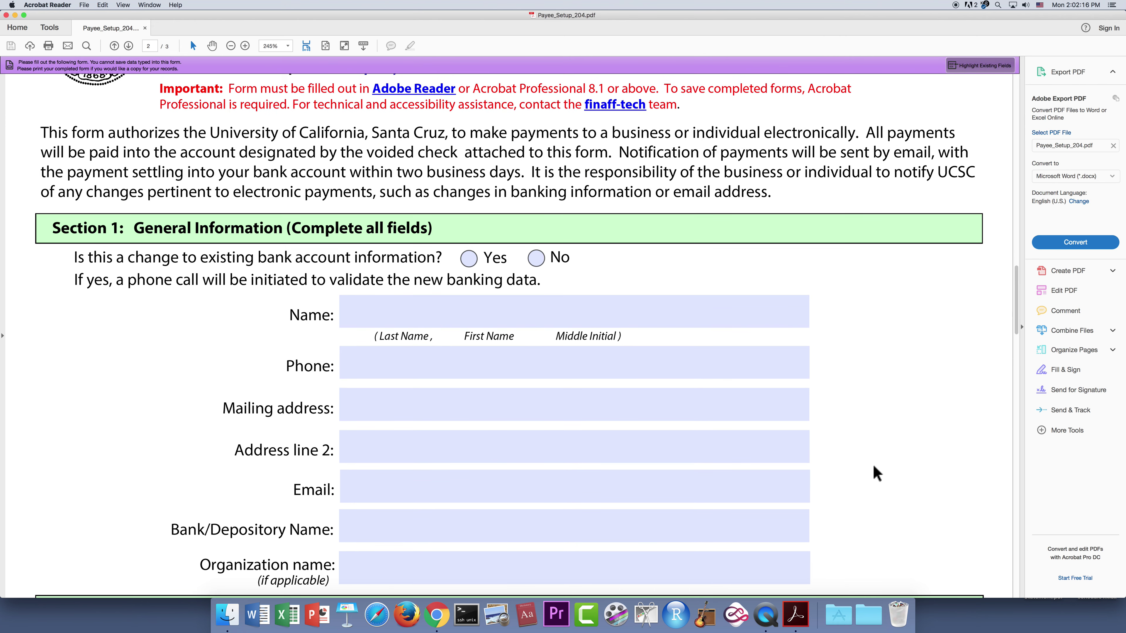
pyautogui.scroll(-2, 876, 472)
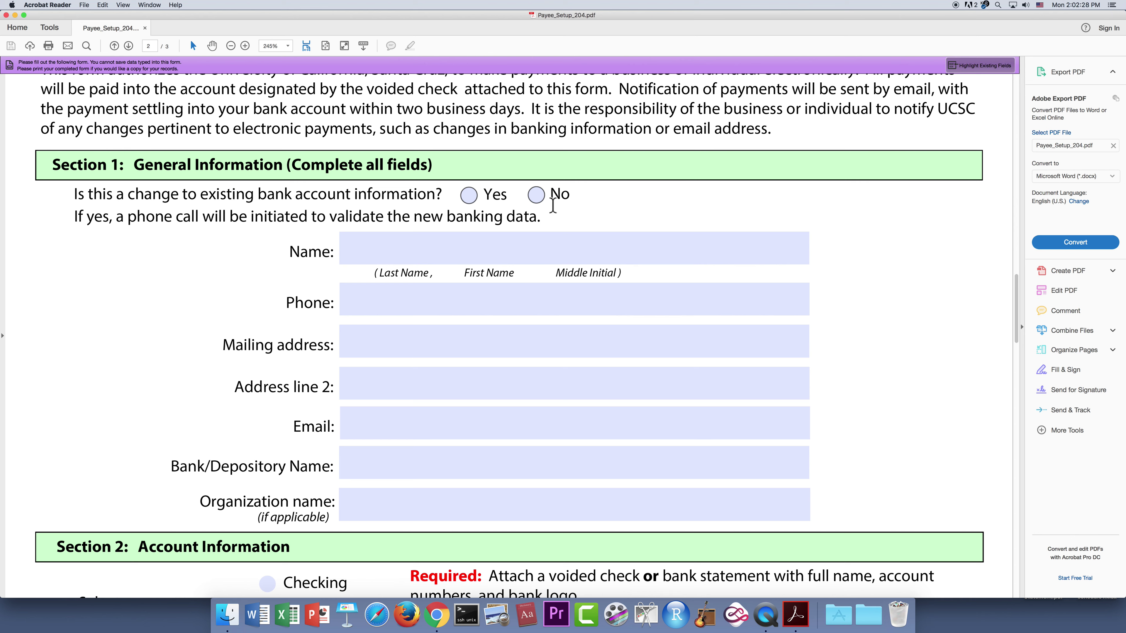
# - Answer No to changing bank information and enter the payee's name and phone number
pyautogui.click(537, 198)
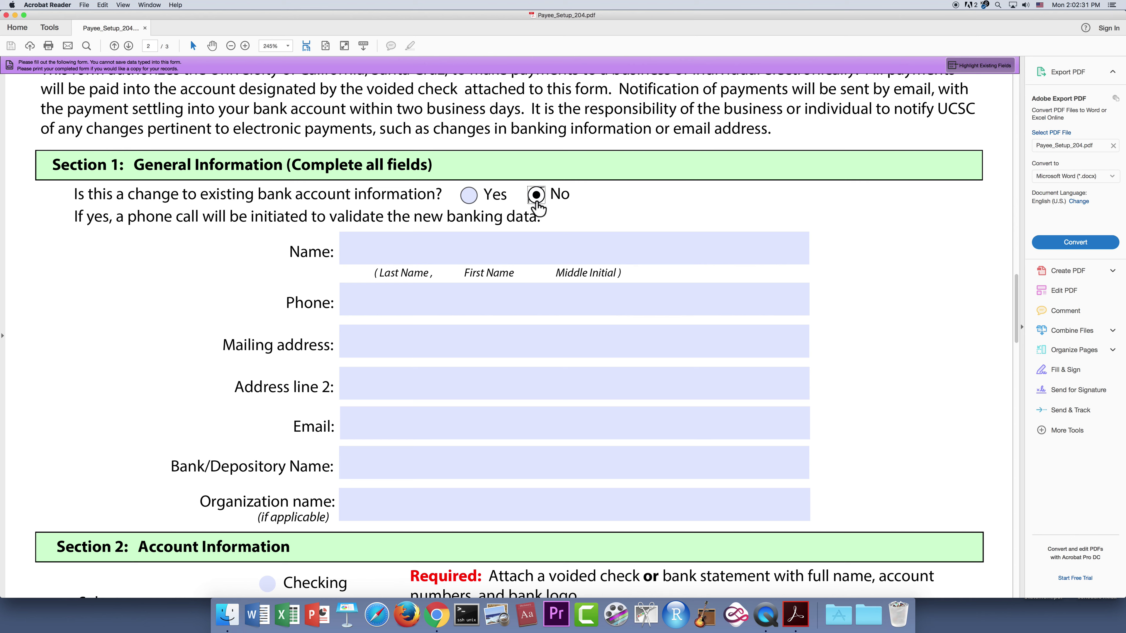
pyautogui.click(388, 253)
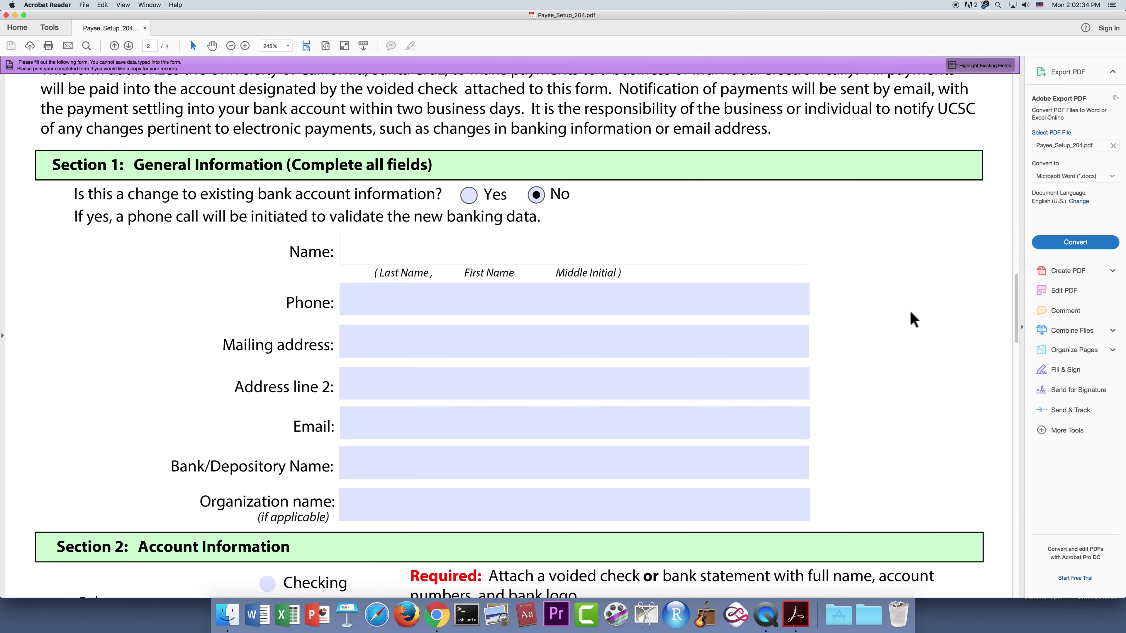
pyautogui.scroll(-1, 906, 319)
pyautogui.scroll(-2, 907, 319)
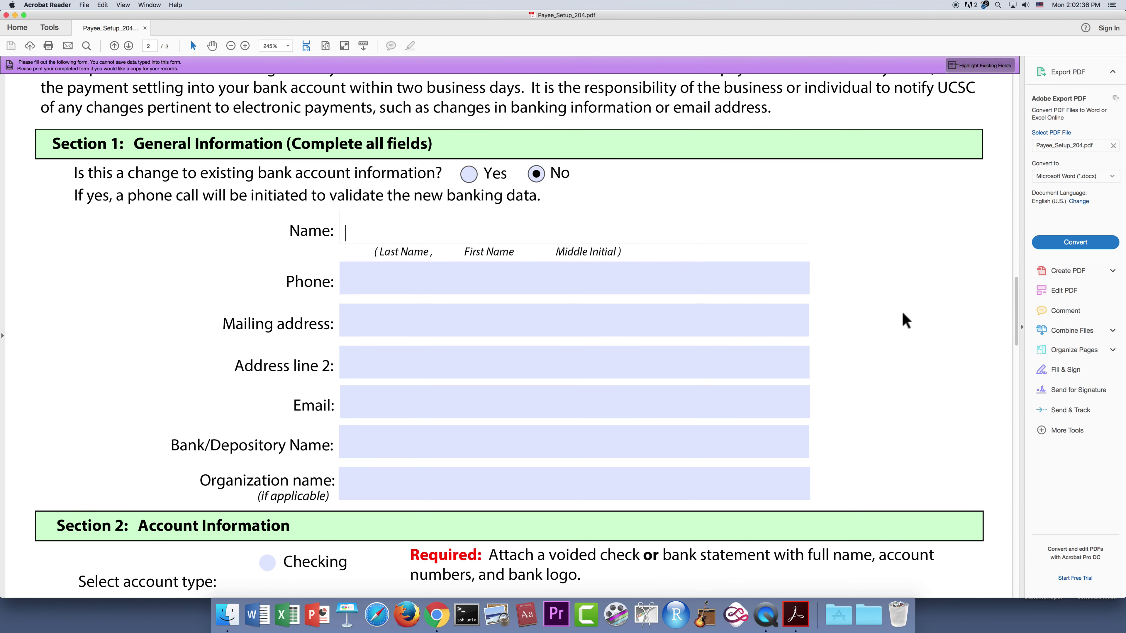
pyautogui.write('Doe, Jane')
pyautogui.click(695, 282)
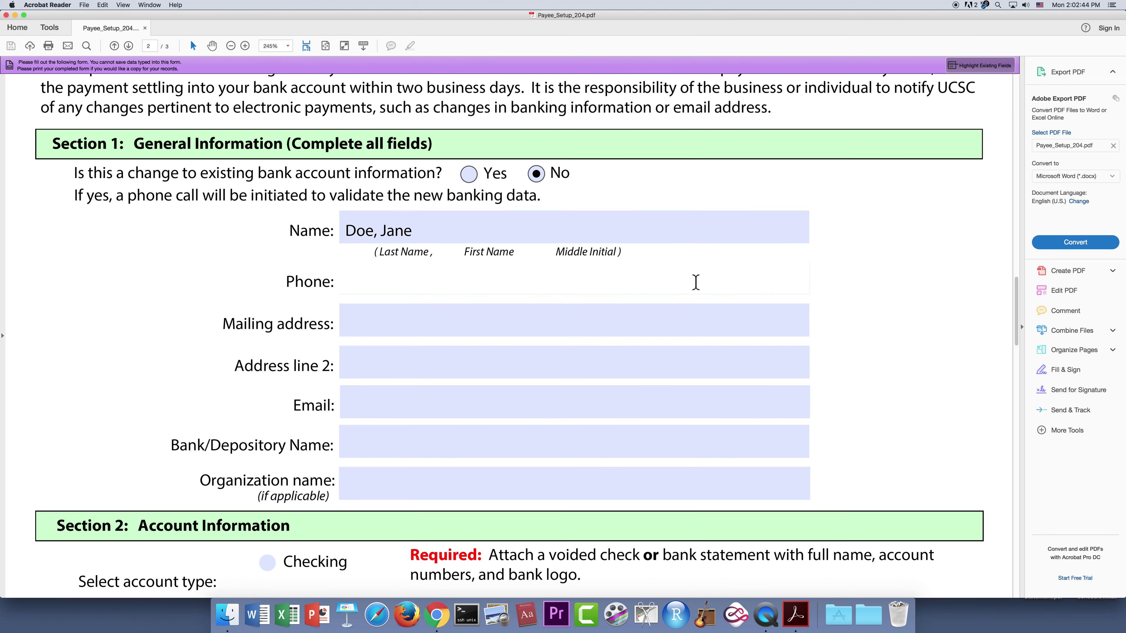
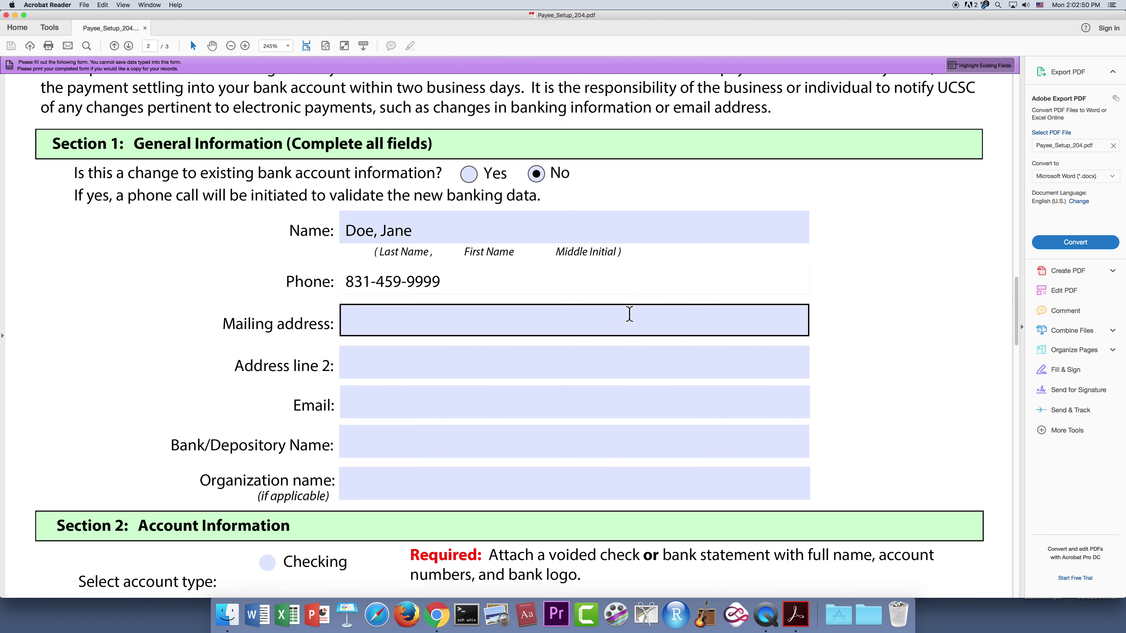
# - Fill in the payee's two mailing address lines and e-mail address
pyautogui.click(612, 323)
pyautogui.write('11')
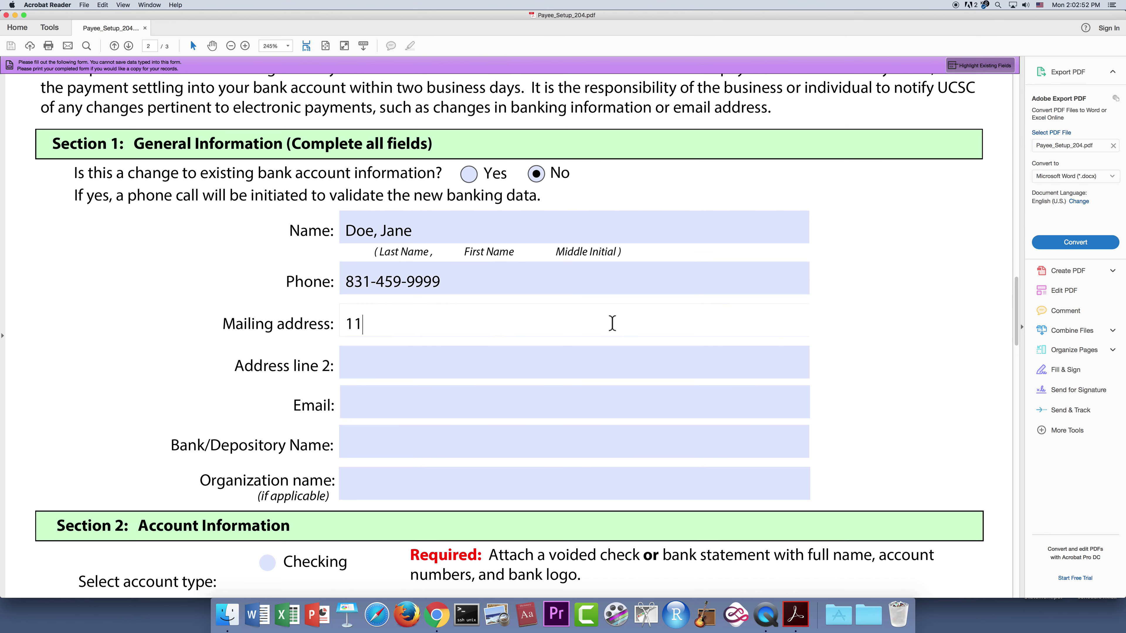
pyautogui.write('56 High Street')
pyautogui.click(548, 364)
pyautogui.write('Sab')
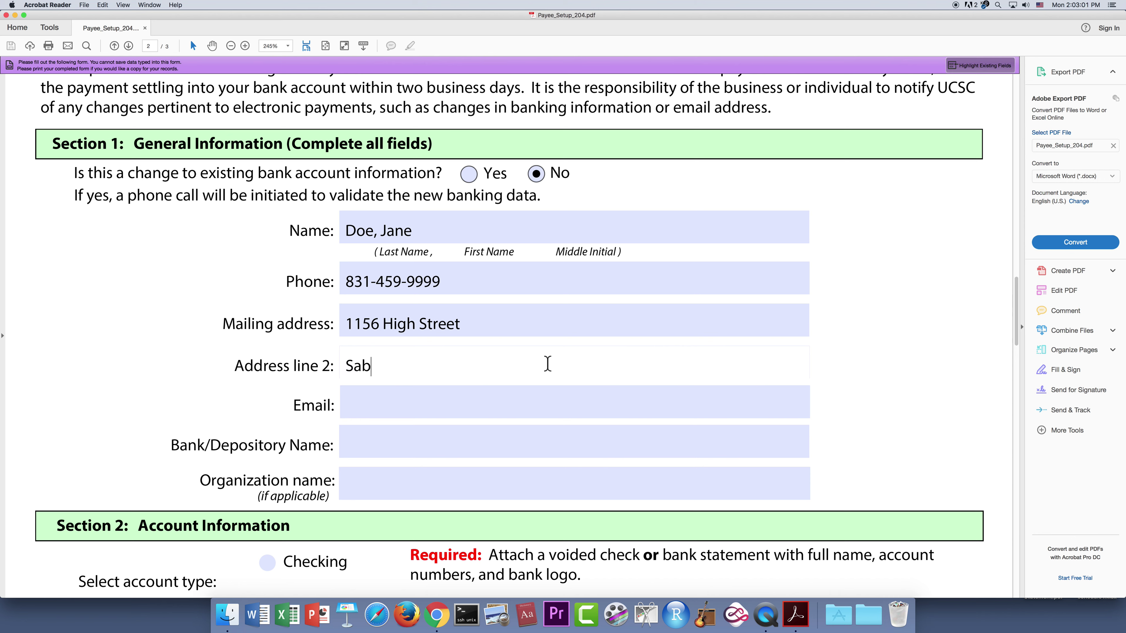
pyautogui.press('BackSpace')
pyautogui.write('nta Cruz, CA 95064')
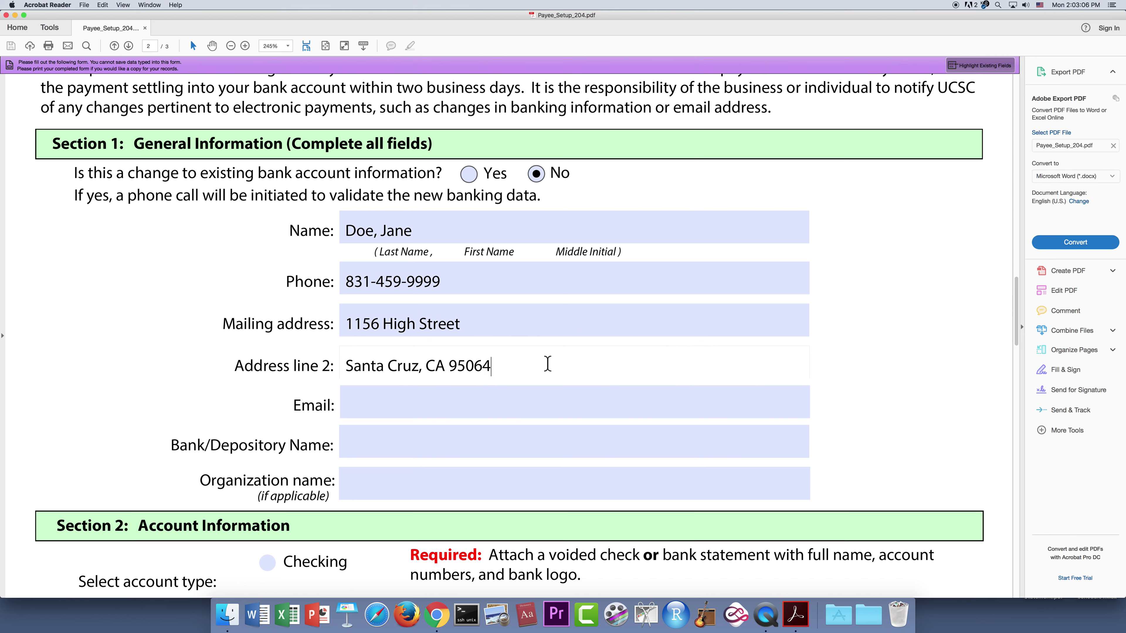
pyautogui.click(507, 393)
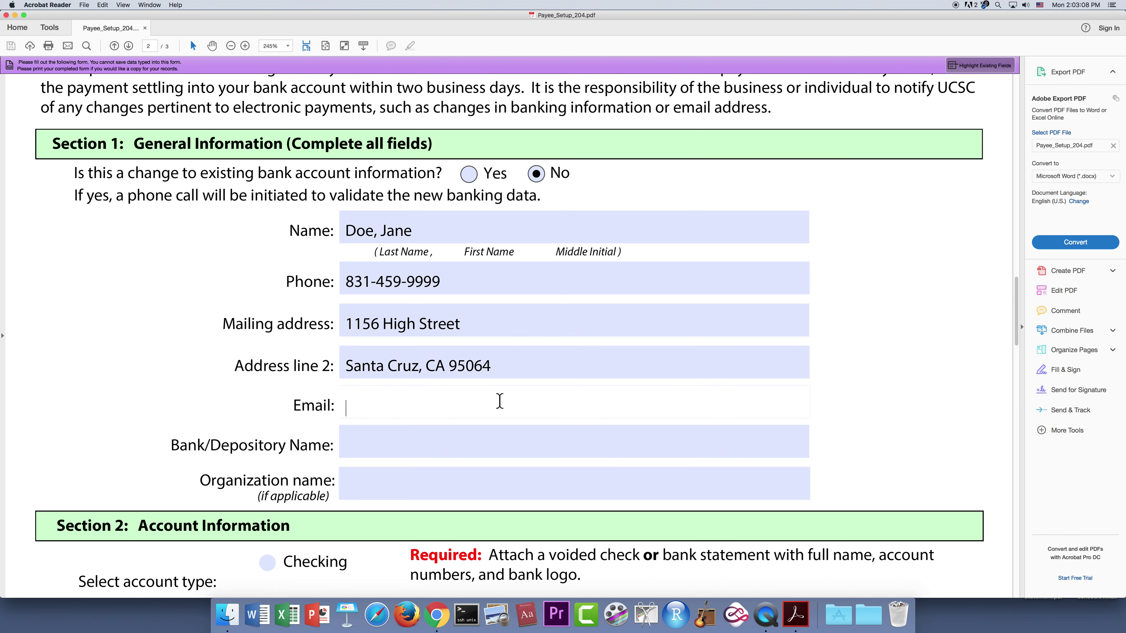
pyautogui.write('h')
pyautogui.press('BackSpace')
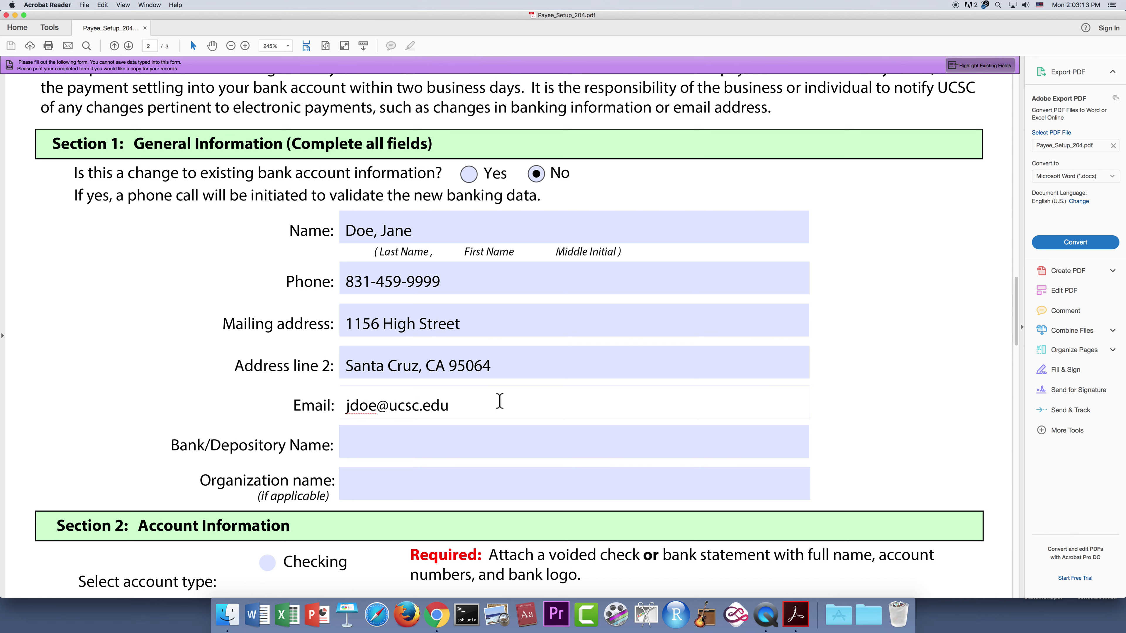
pyautogui.press('Tab')
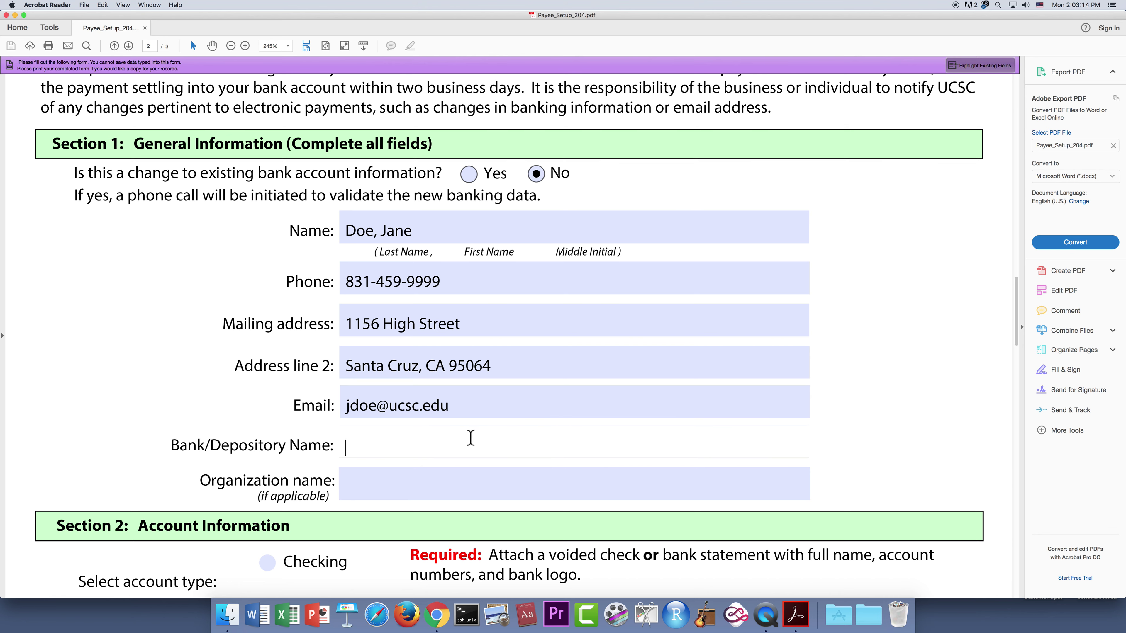
# - Enter 'Bank of America' as the Bank/Depository Name
pyautogui.scroll(-2, 906, 360)
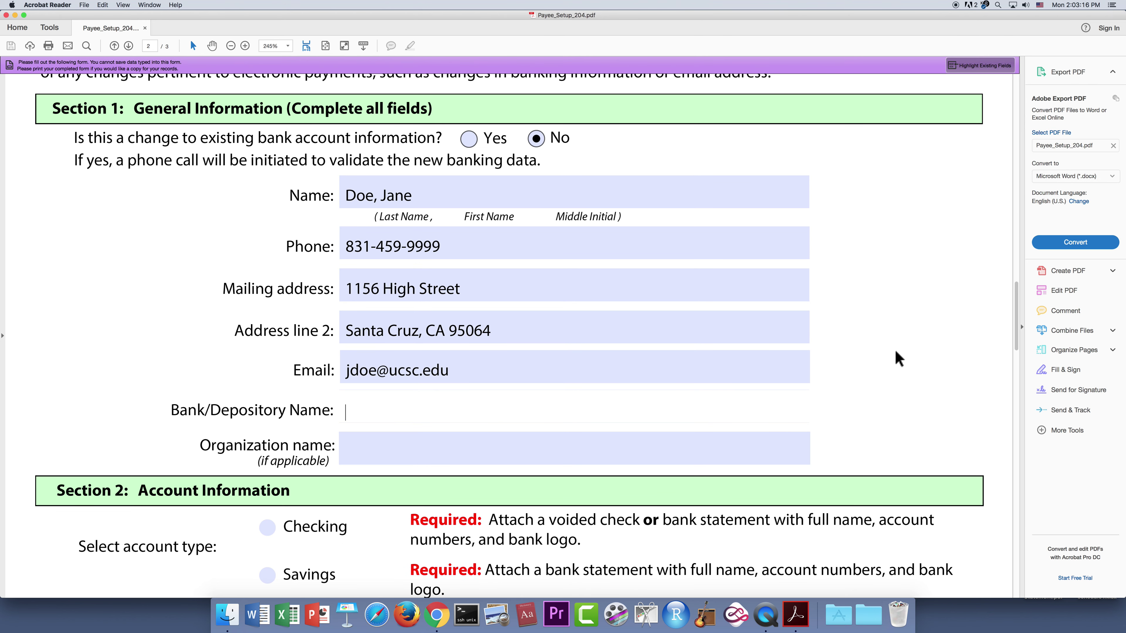
pyautogui.write('Bank of America')
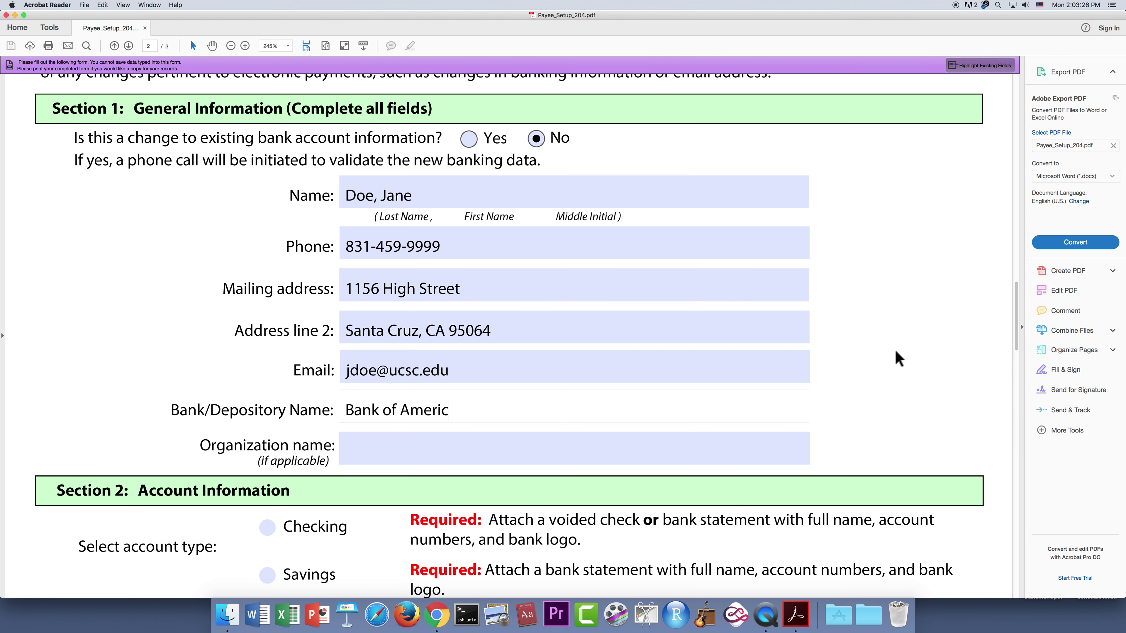
pyautogui.scroll(1, 814, 377)
pyautogui.scroll(-2, 817, 377)
pyautogui.scroll(-10, 817, 377)
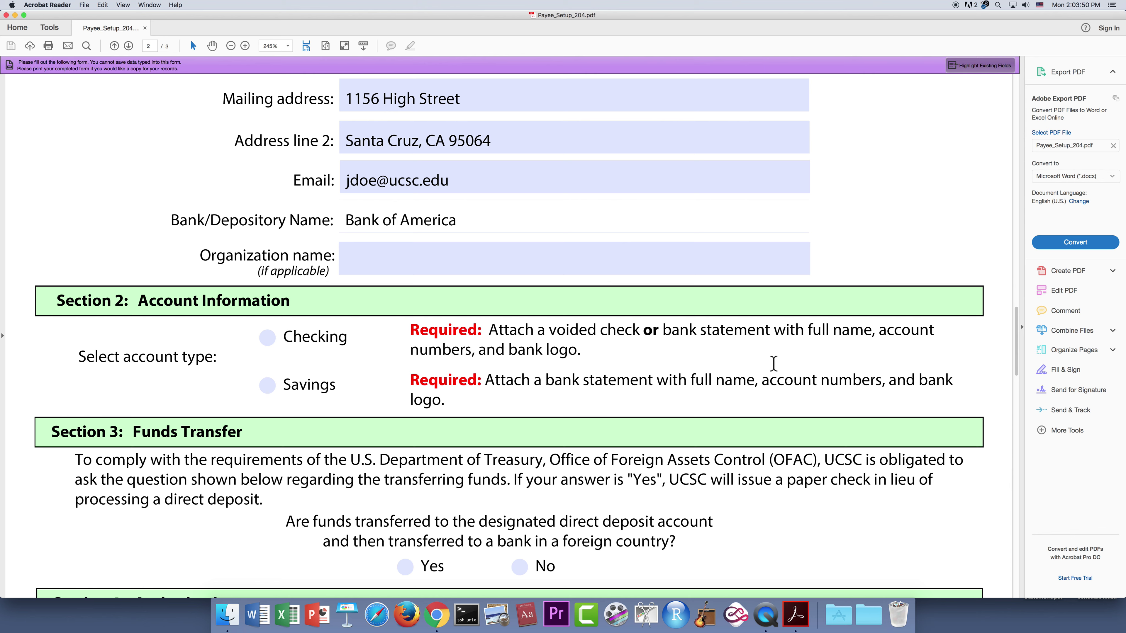
pyautogui.click(273, 348)
# - Choose Checking as the account type in Section 2
pyautogui.click(272, 342)
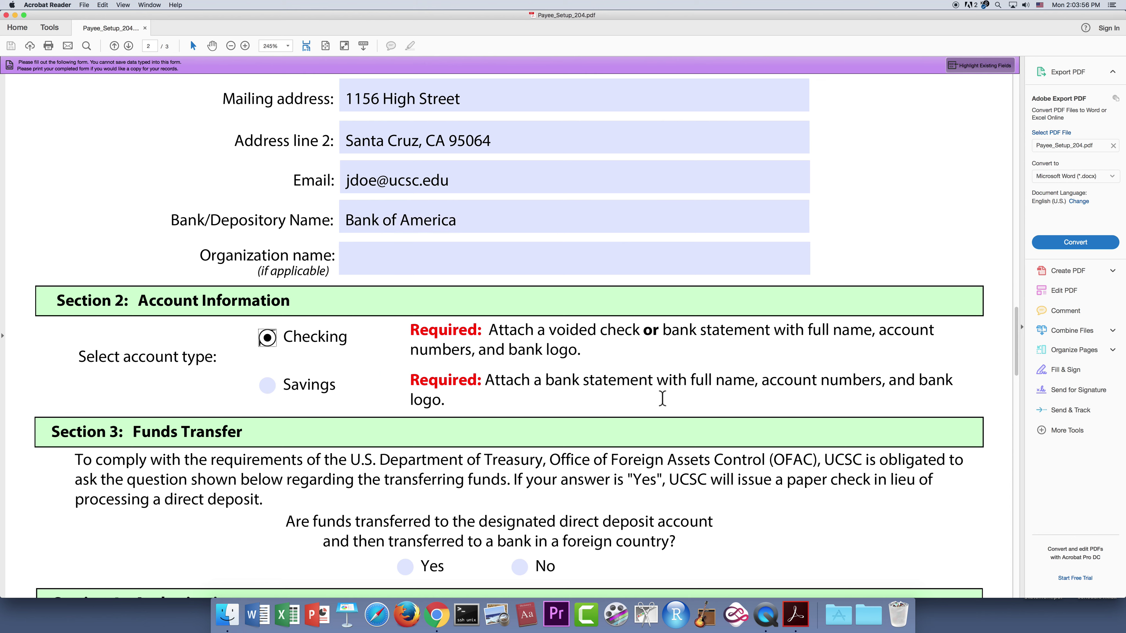
pyautogui.scroll(-4, 663, 398)
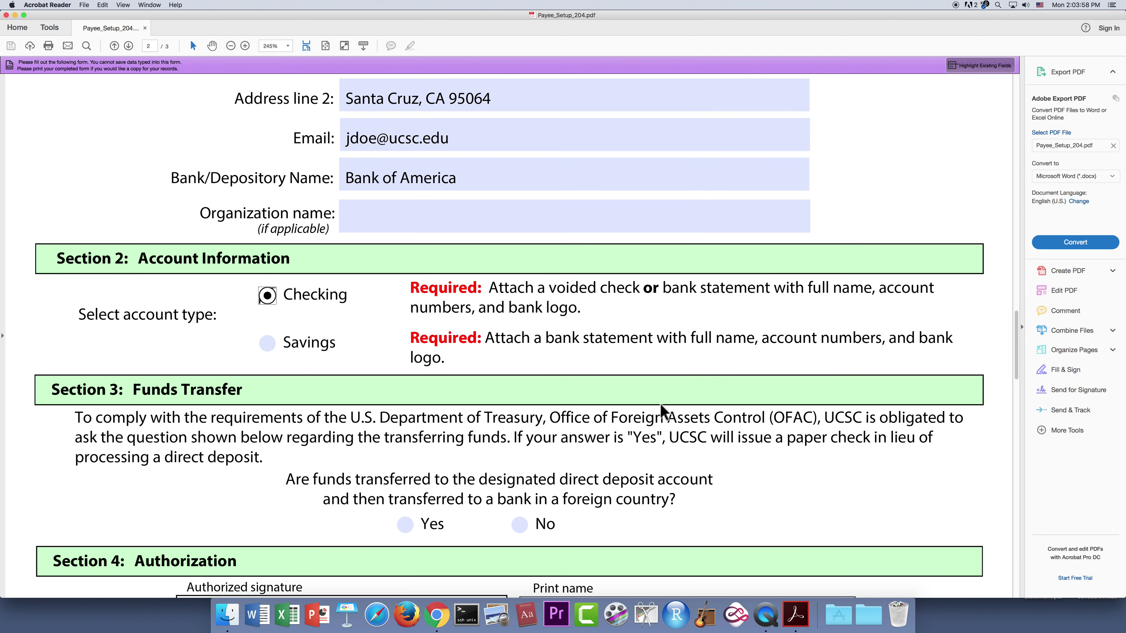
pyautogui.scroll(-4, 660, 404)
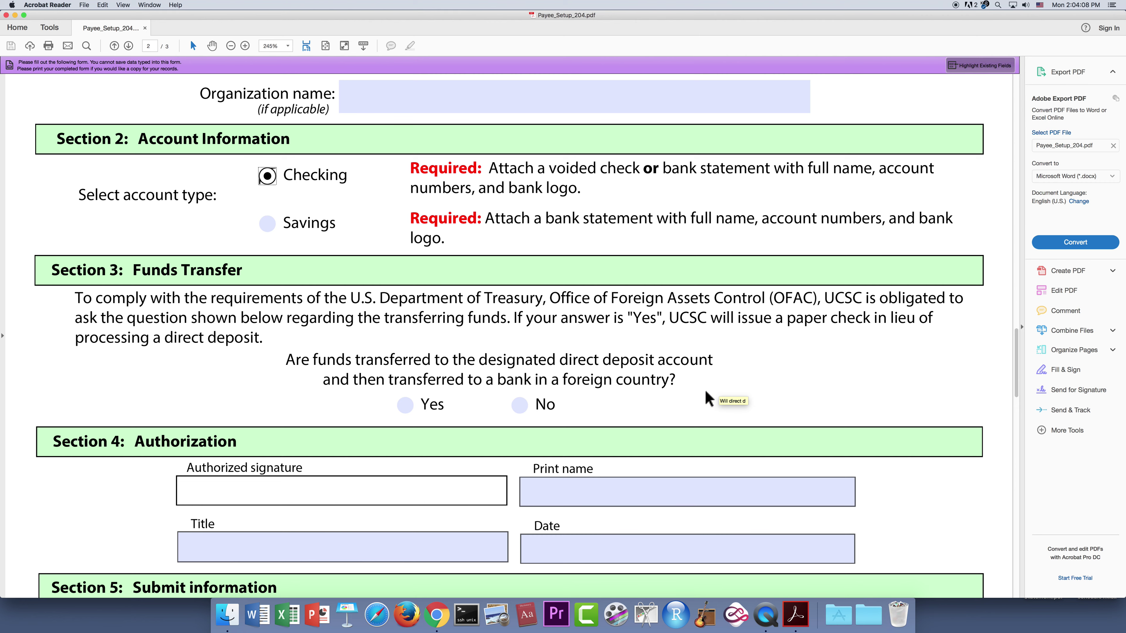
# - Answer No to the foreign bank transfer question and enter the payee's printed name
pyautogui.click(520, 405)
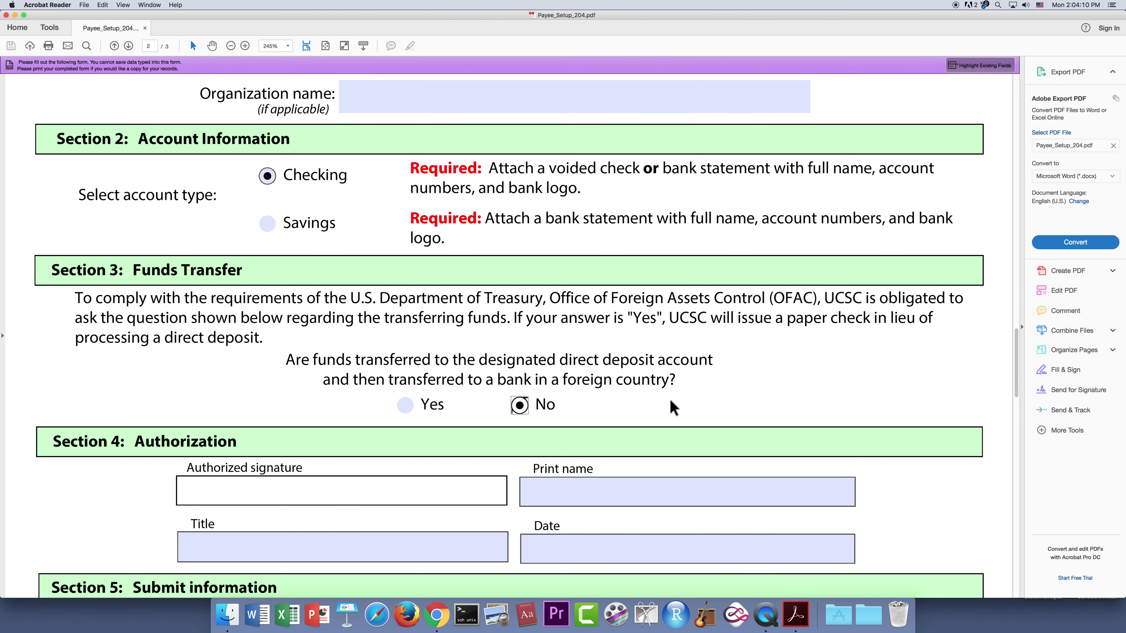
pyautogui.scroll(-5, 671, 402)
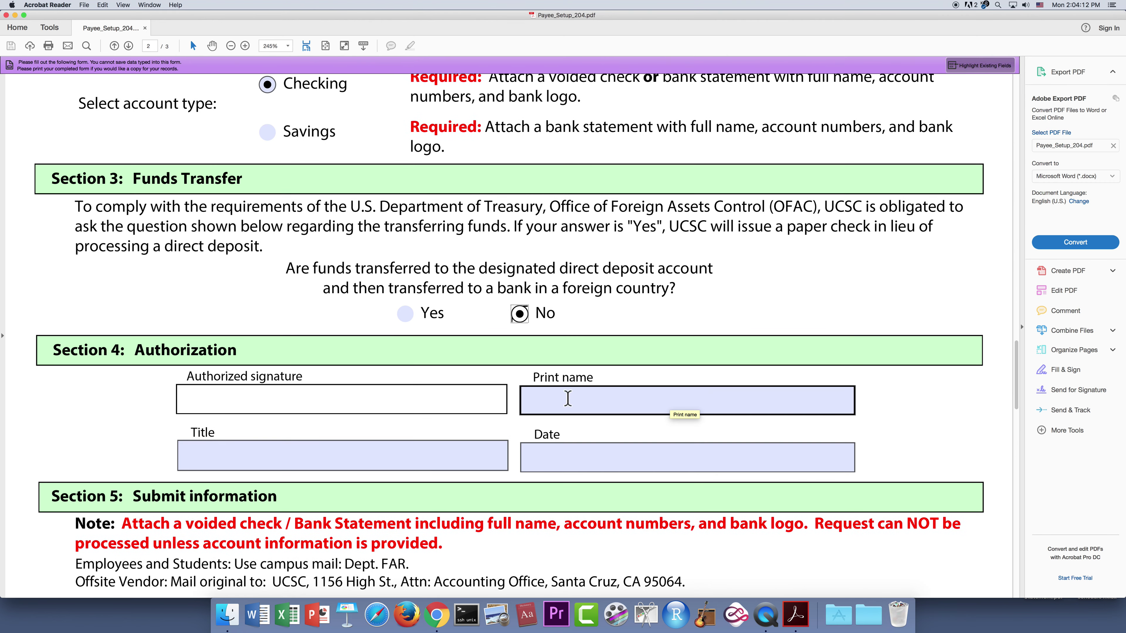
pyautogui.click(573, 403)
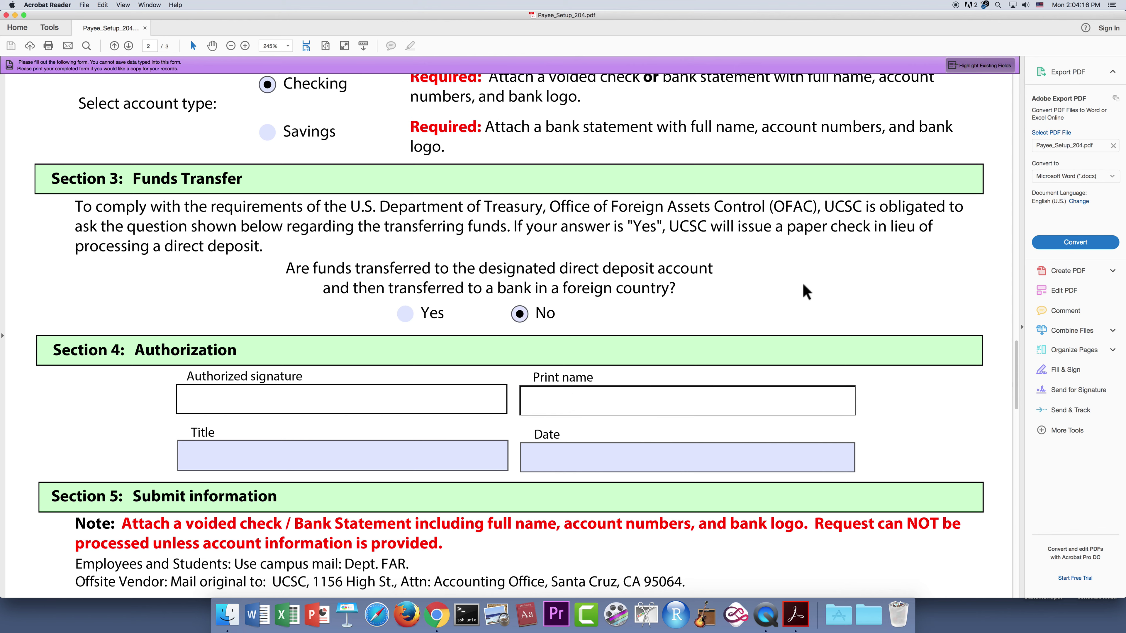
pyautogui.write('Jane Doe')
# - Fill the Authorization Title with 'Financial Analyst' and the Date with 3/25/19
pyautogui.click(349, 459)
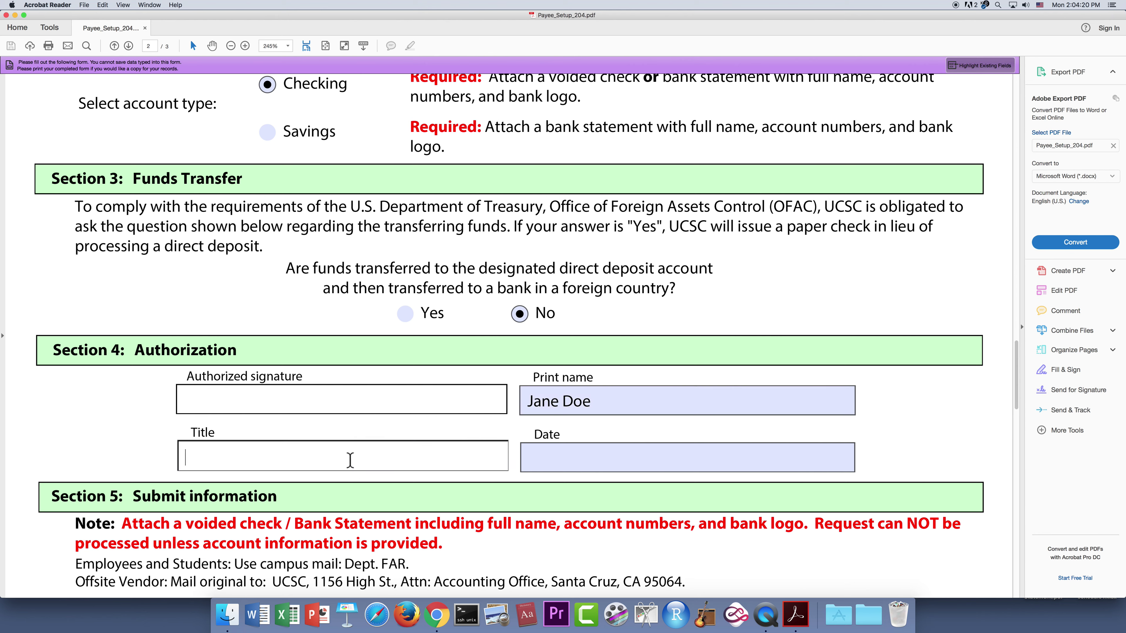
pyautogui.write('Financial Analyst')
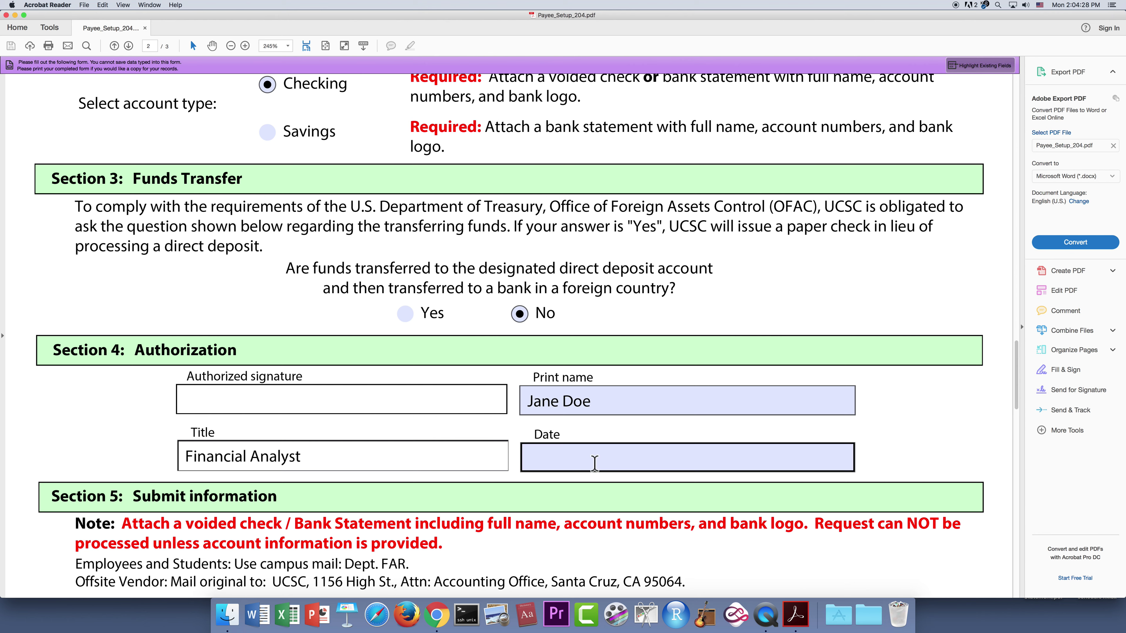
pyautogui.click(601, 453)
pyautogui.write('3.25.')
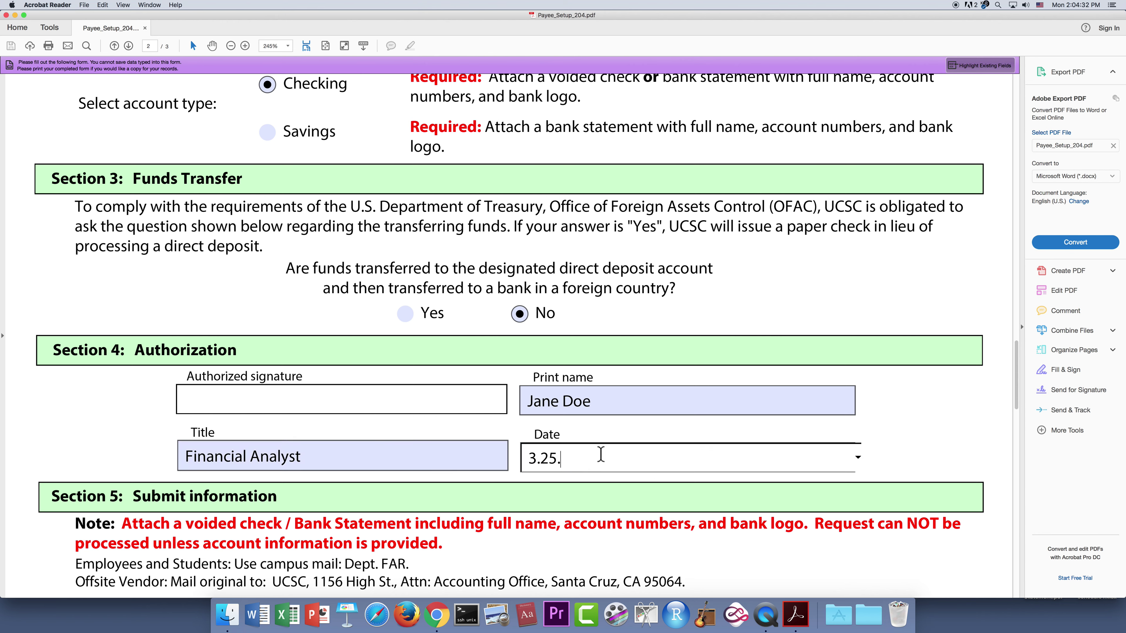
pyautogui.press('BackSpace')
pyautogui.press('BackSpace')
pyautogui.press('BackSpace')
pyautogui.write('/25/')
pyautogui.write('18')
pyautogui.press('BackSpace')
pyautogui.write('9')
pyautogui.scroll(1, 723, 515)
pyautogui.scroll(-5, 723, 514)
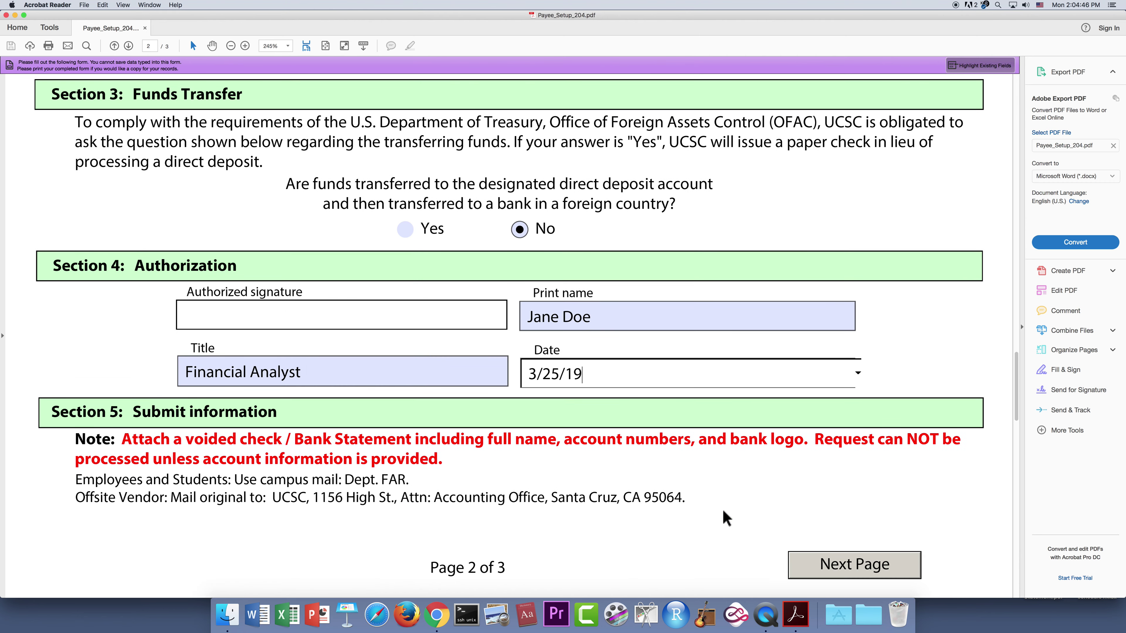
pyautogui.scroll(-1, 725, 516)
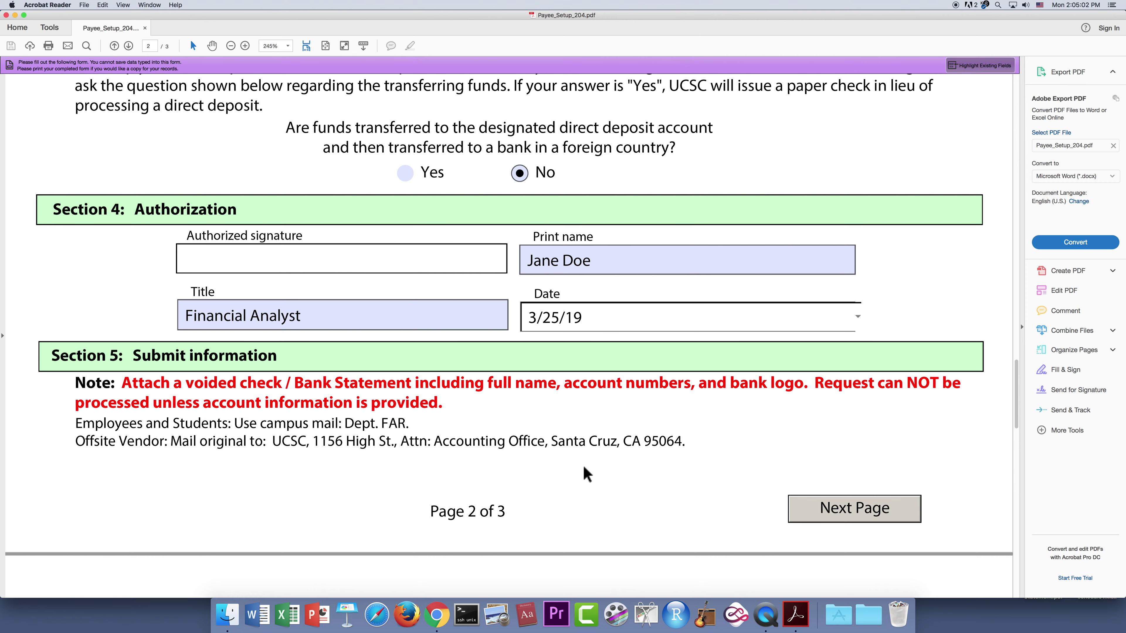
pyautogui.scroll(3, 586, 474)
pyautogui.scroll(2, 586, 473)
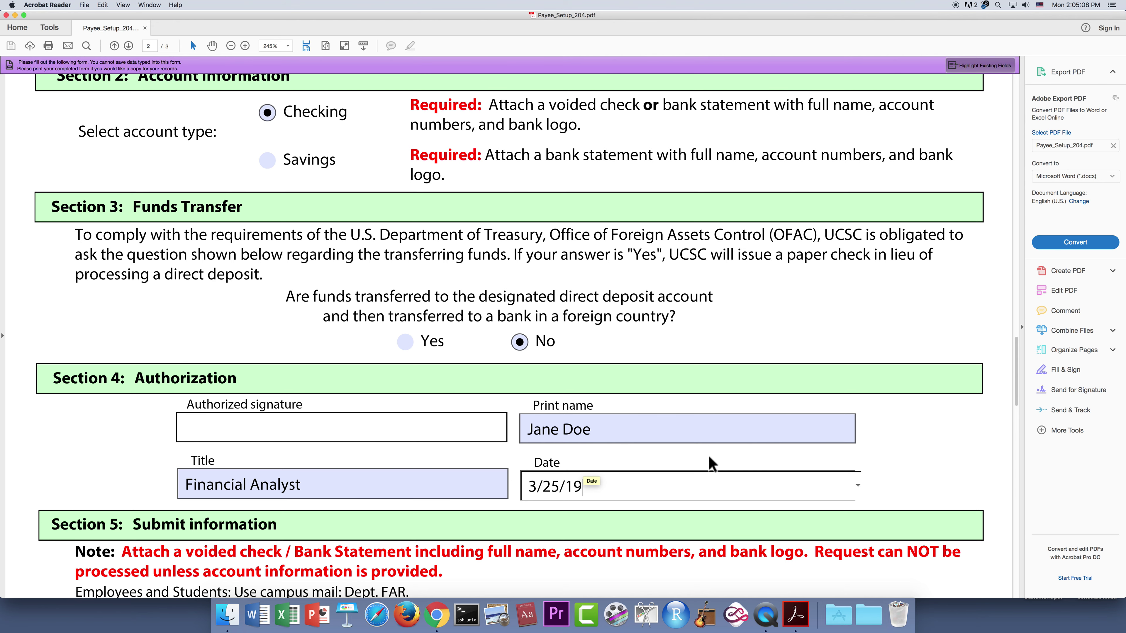
pyautogui.scroll(1, 711, 463)
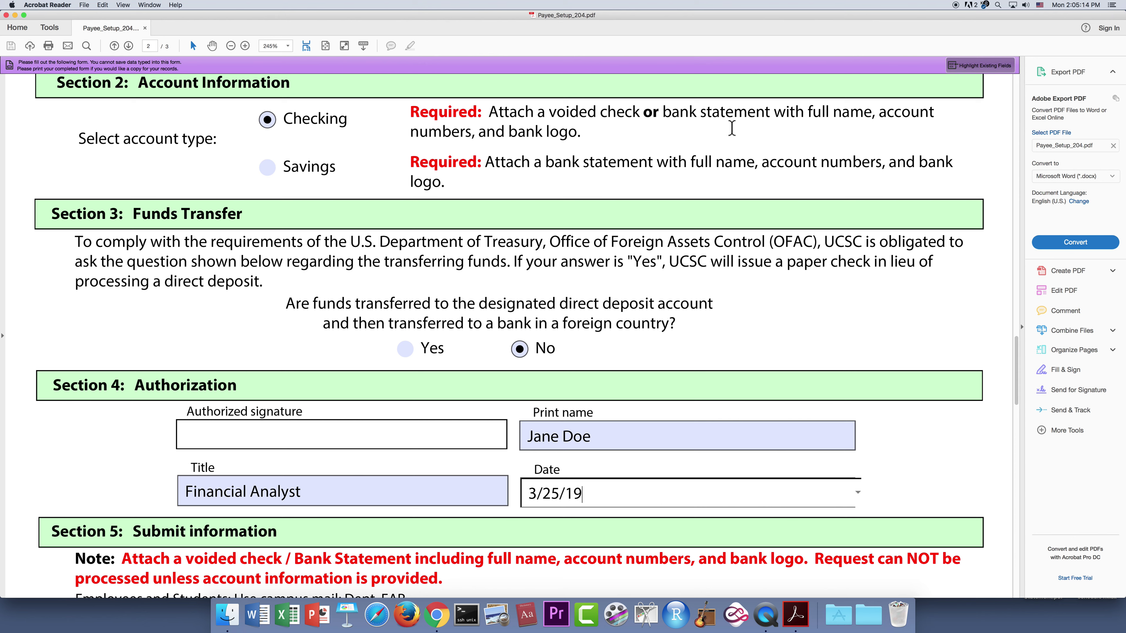
pyautogui.scroll(-3, 795, 434)
pyautogui.scroll(-5, 793, 437)
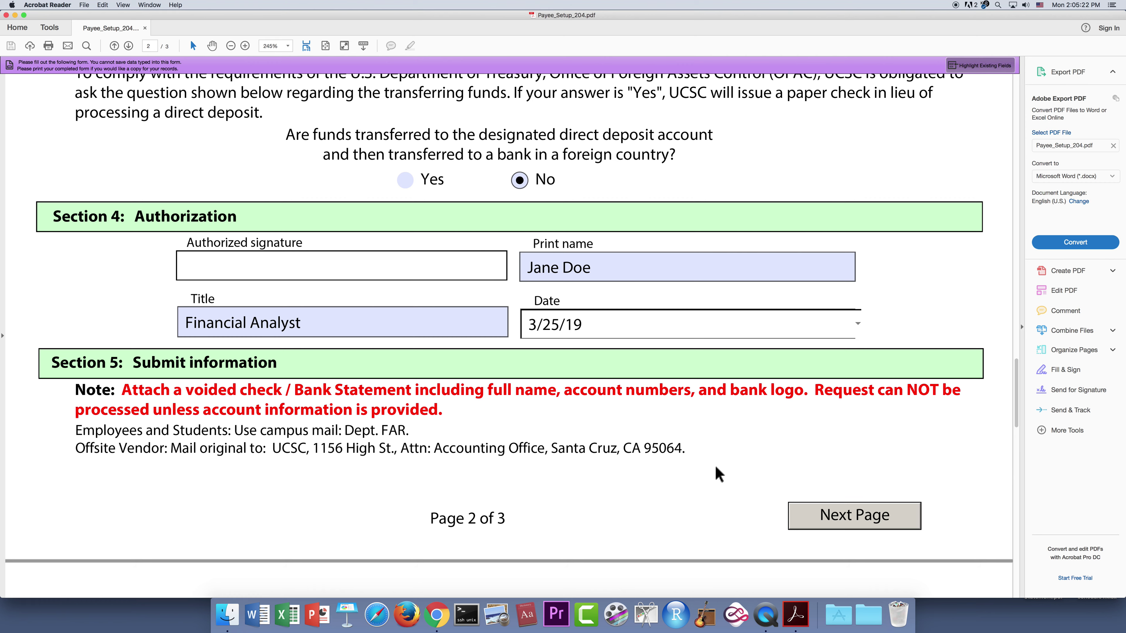
# - Scroll to page 3 to review the residency, Privacy Statement and EFT authorization text
pyautogui.scroll(-12, 718, 474)
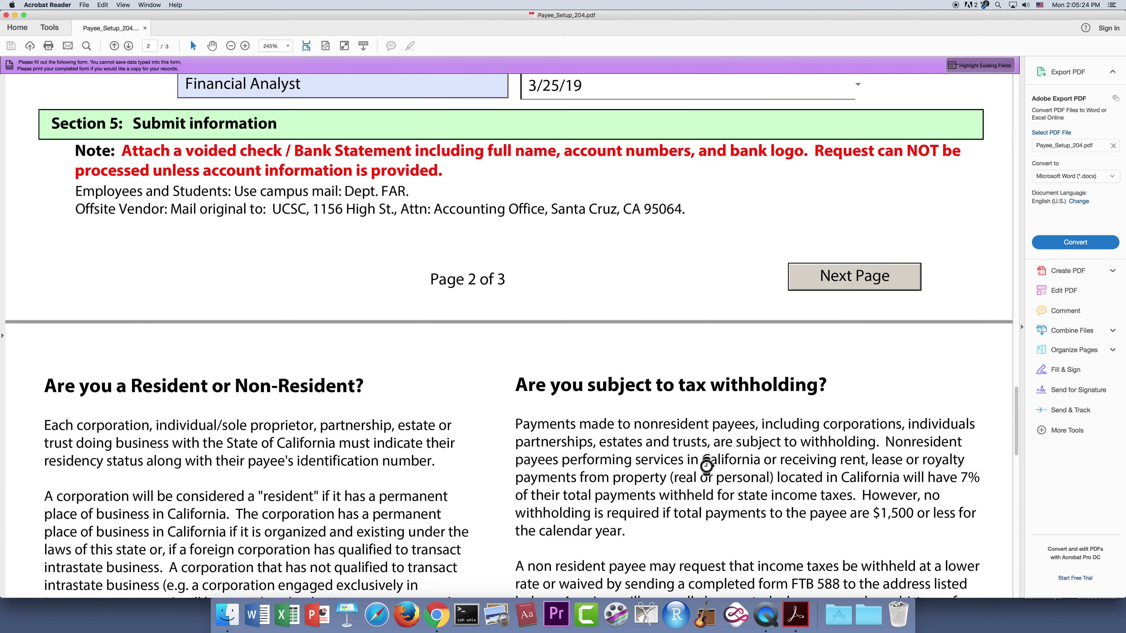
pyautogui.scroll(-12, 708, 473)
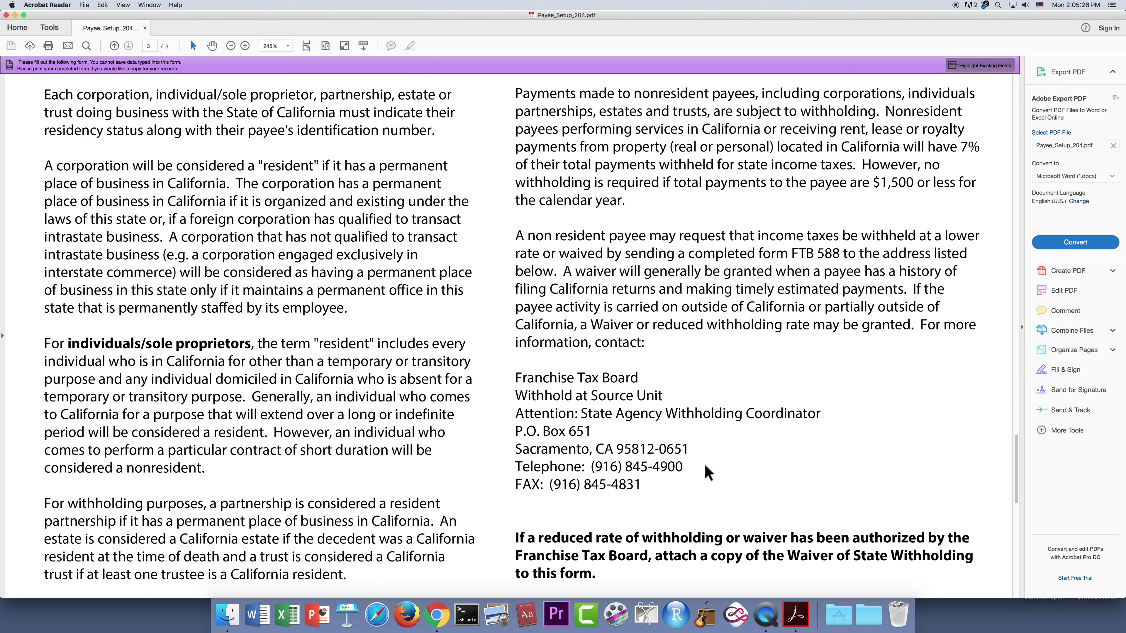
pyautogui.scroll(-11, 704, 464)
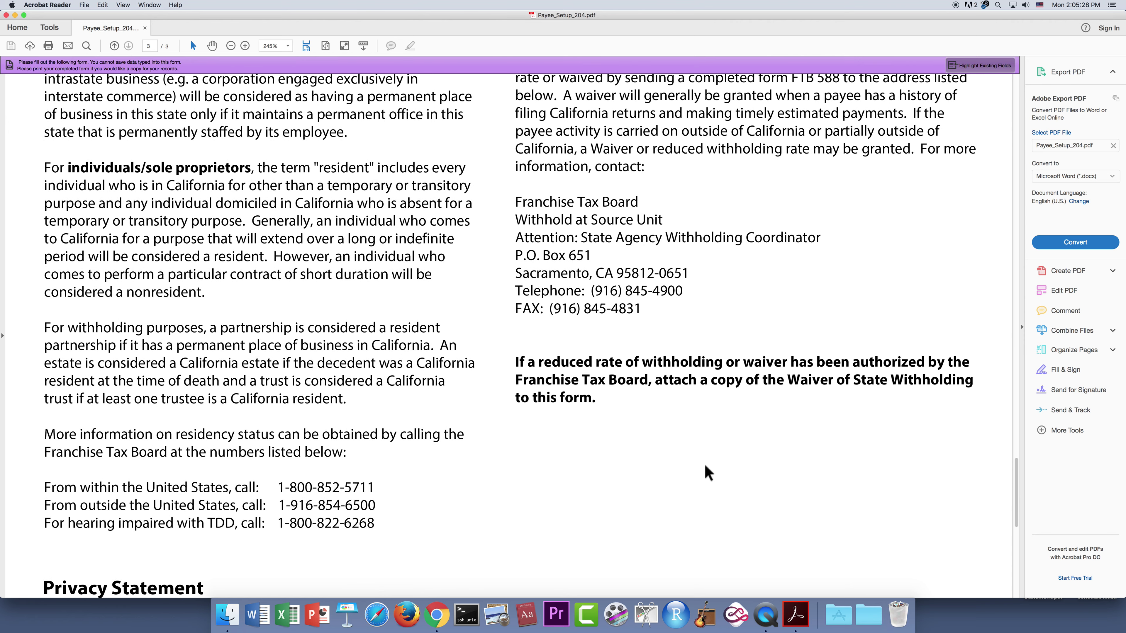
pyautogui.scroll(-8, 704, 465)
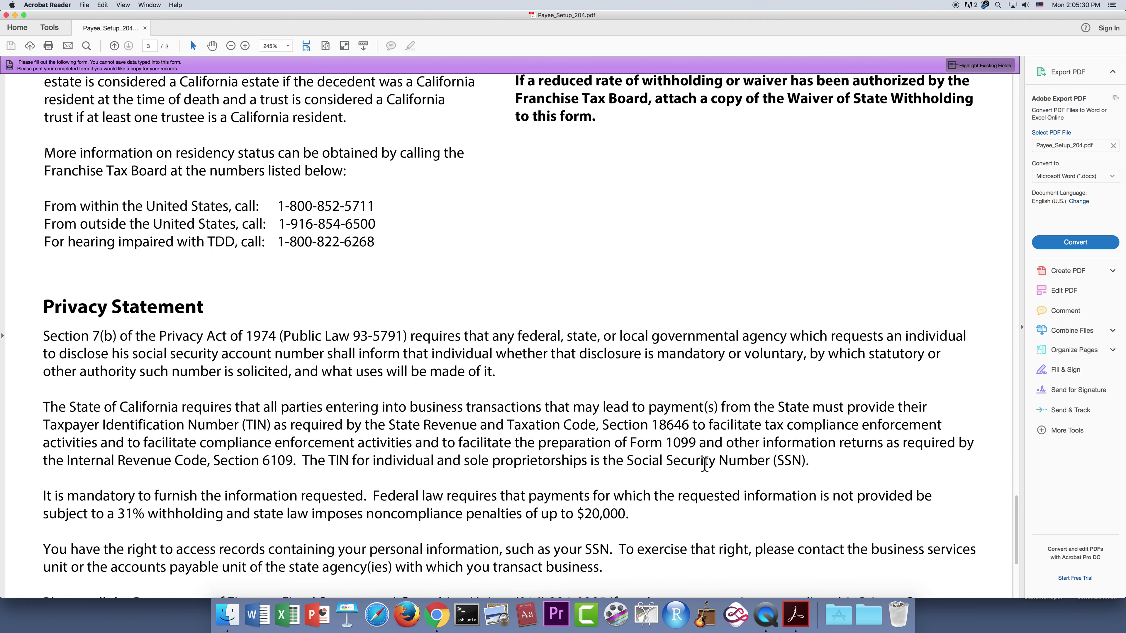
pyautogui.scroll(-6, 704, 465)
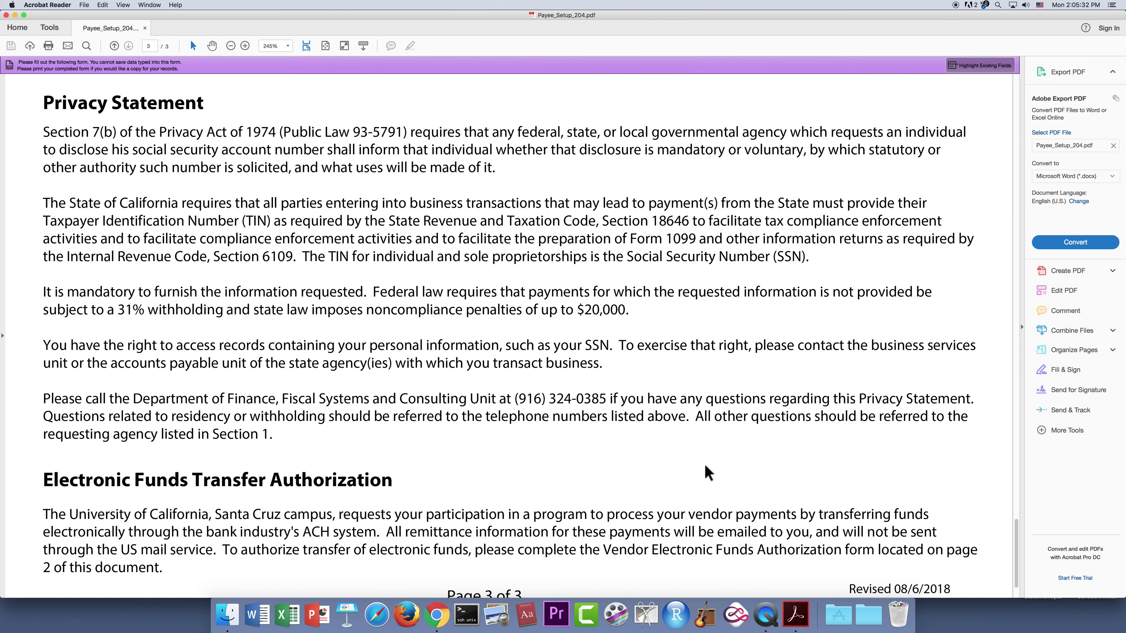
pyautogui.scroll(15, 700, 461)
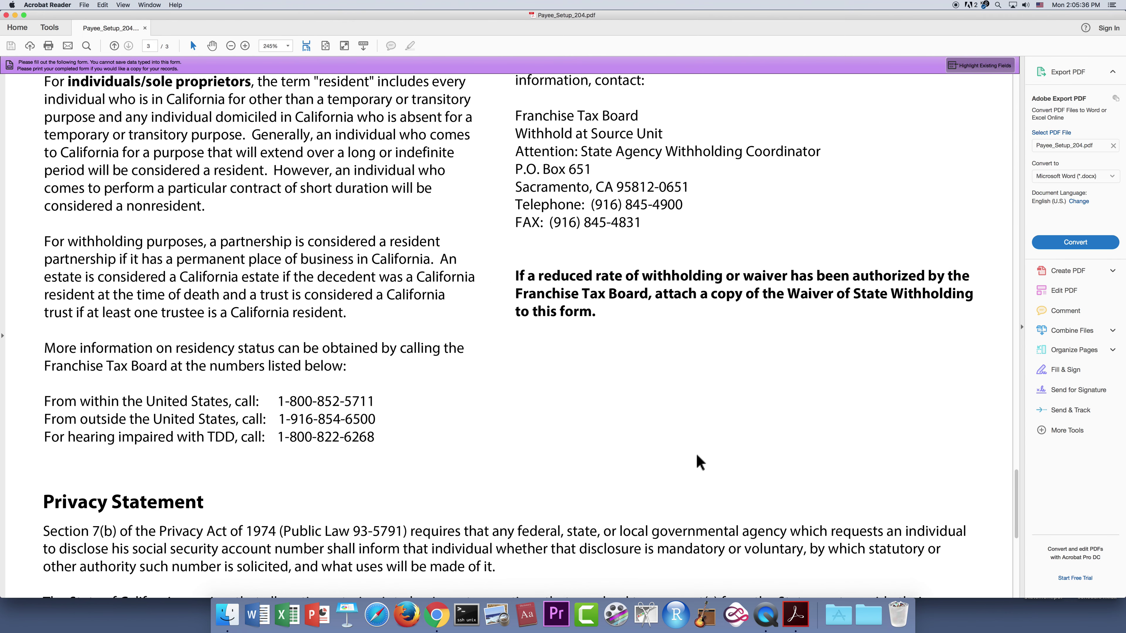